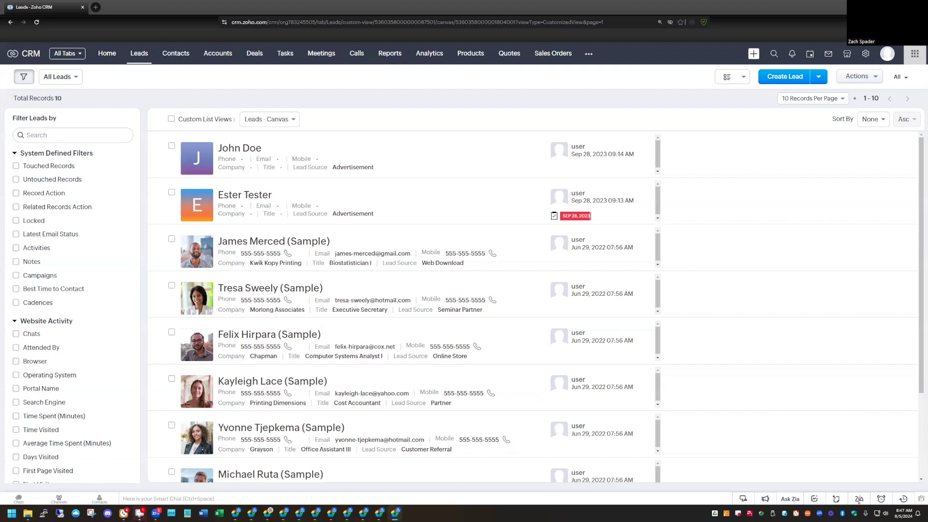
Go to Setup's Cadences page, begin a new cadence, then abandon it for now
{"action": "left_click", "coordinate": [866, 54]}
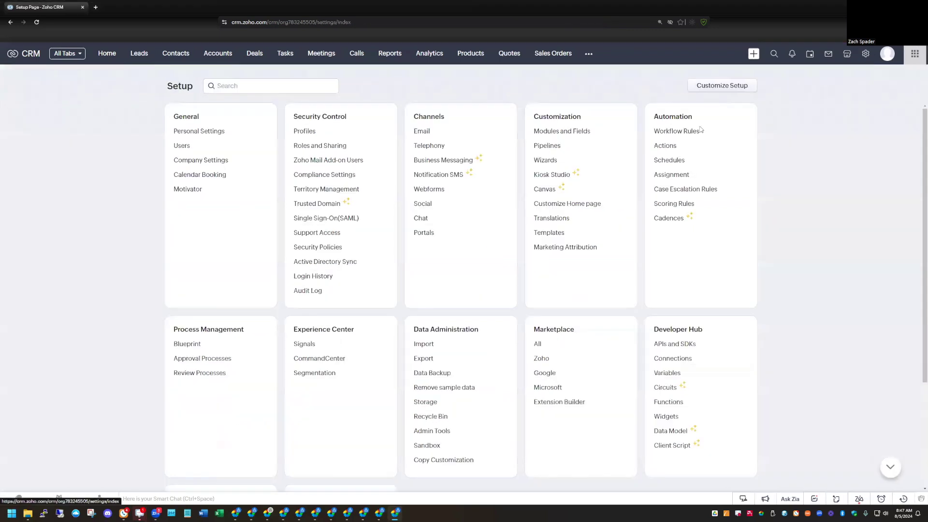
{"action": "left_click", "coordinate": [668, 219]}
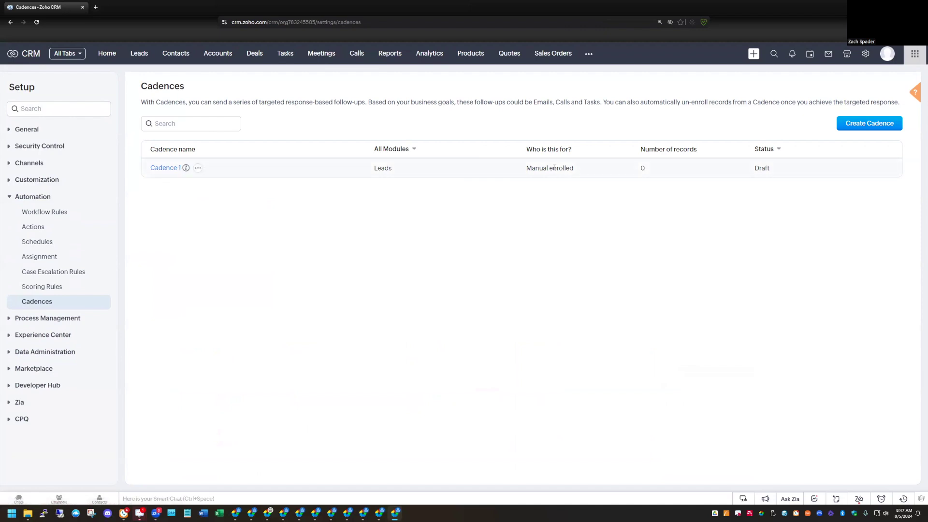
{"action": "mouse_move", "coordinate": [543, 167]}
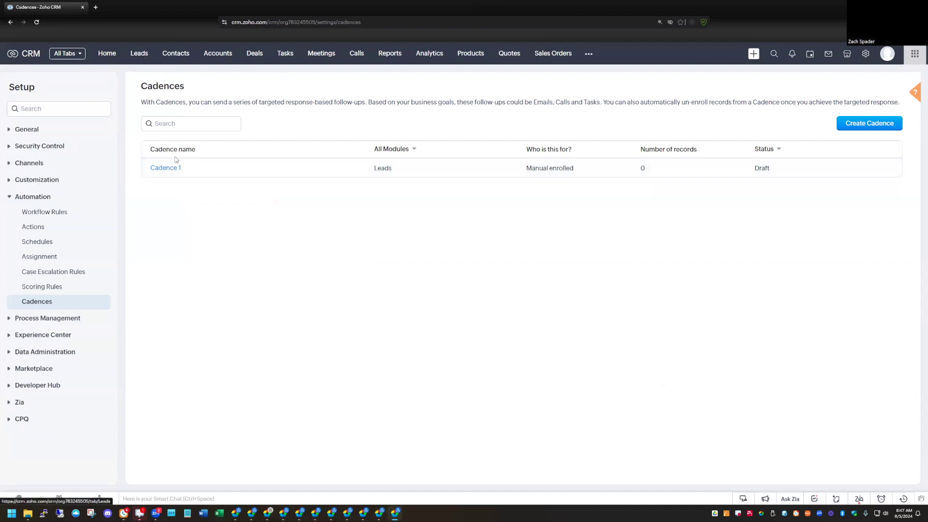
{"action": "left_click", "coordinate": [885, 124]}
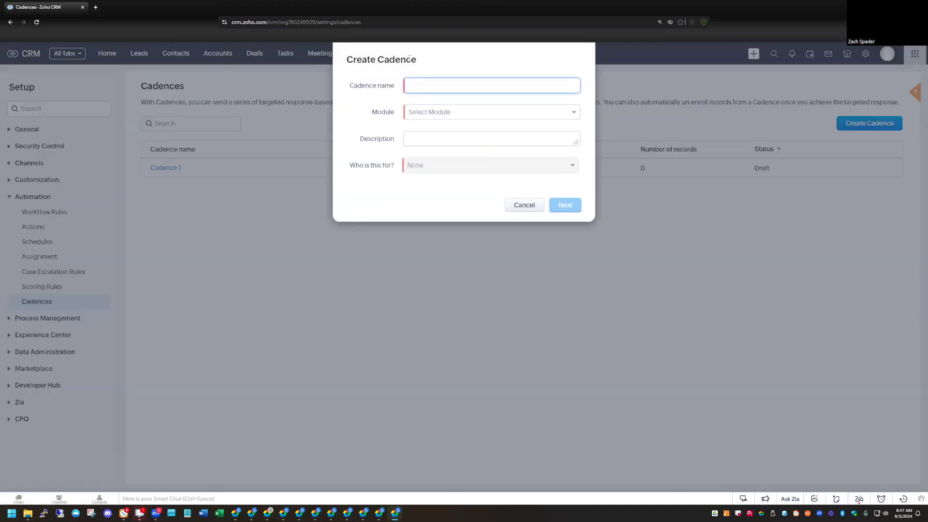
{"action": "left_click", "coordinate": [526, 206]}
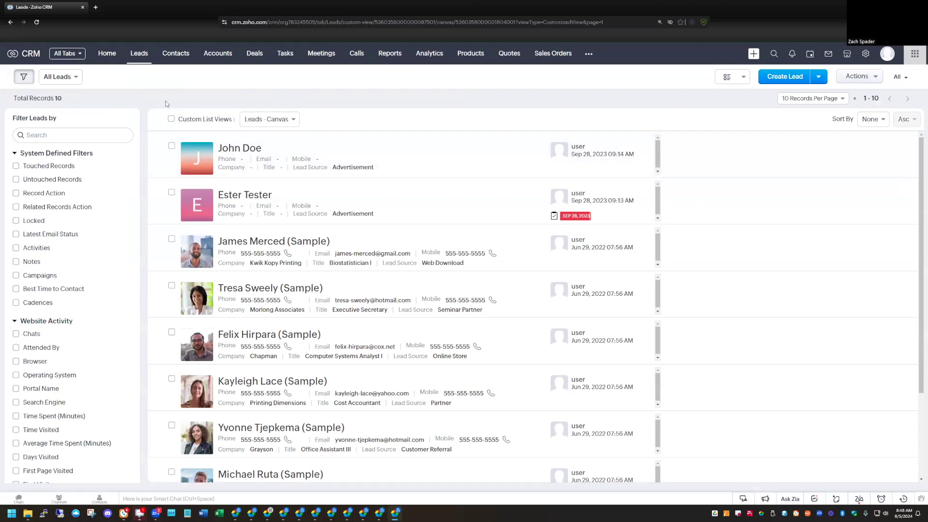
Start a new custom Leads view named Cadence 2 and filter on Lead Status
{"action": "left_click", "coordinate": [77, 80]}
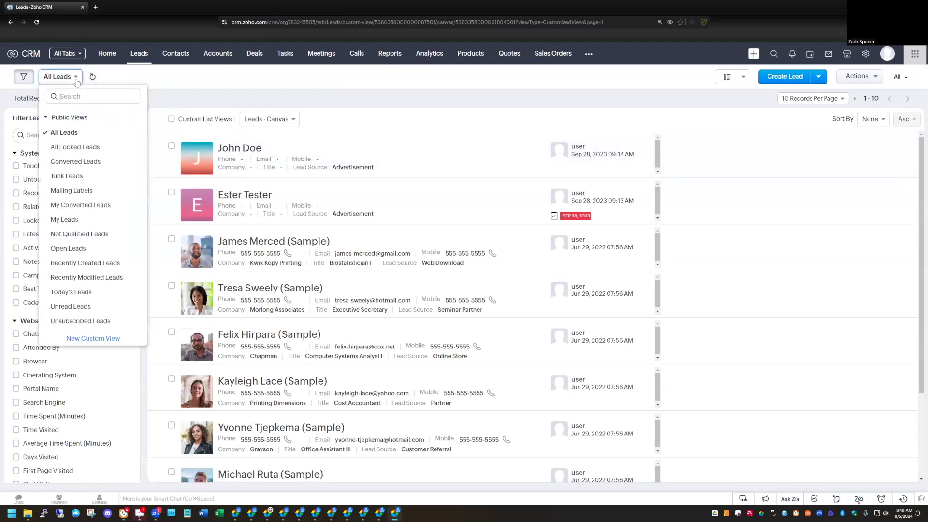
{"action": "left_click", "coordinate": [87, 338]}
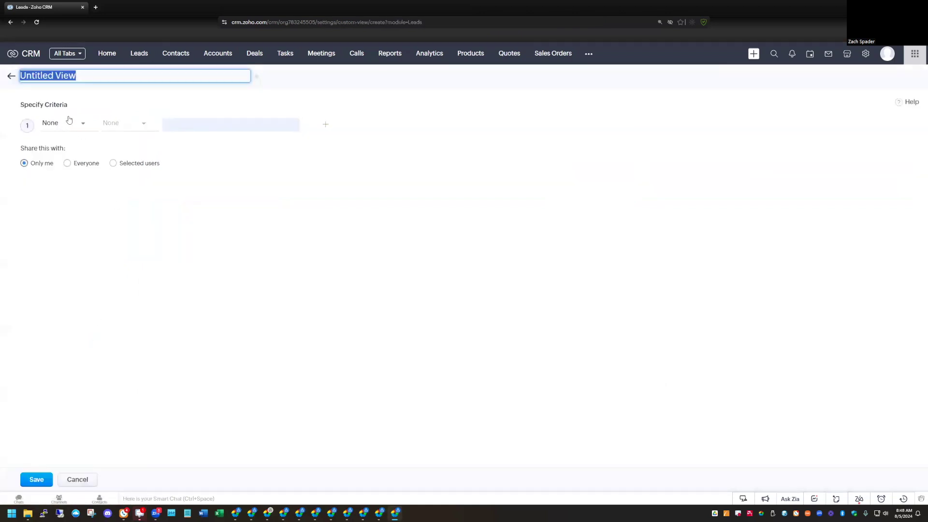
{"action": "type", "text": "Cadence 2"}
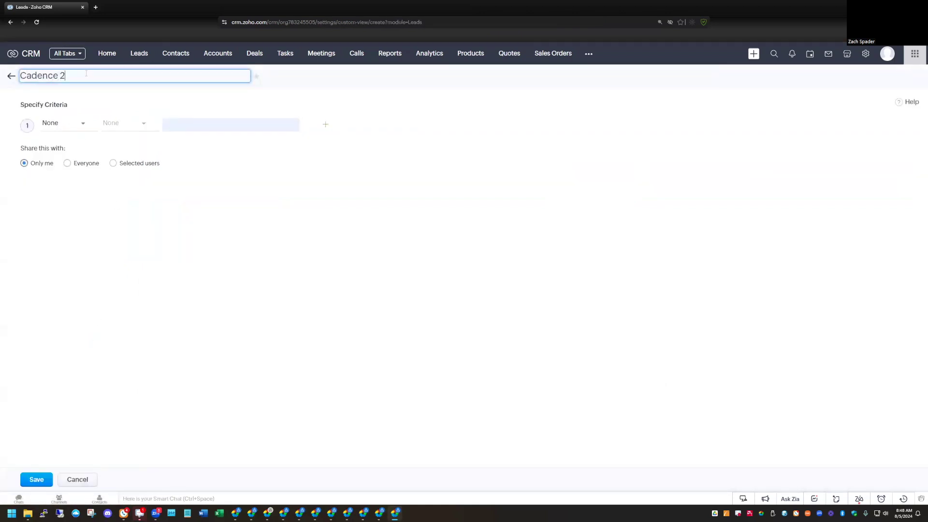
{"action": "left_click", "coordinate": [64, 126]}
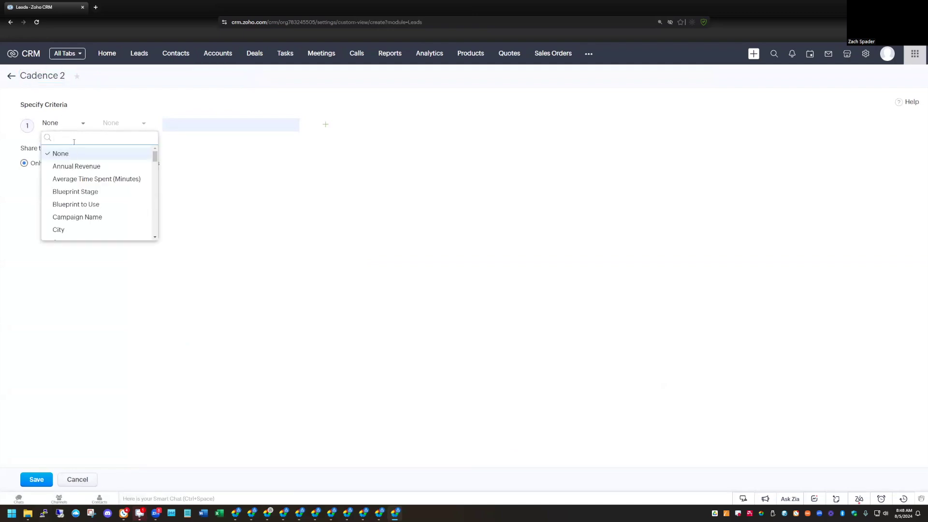
{"action": "type", "text": "statu"}
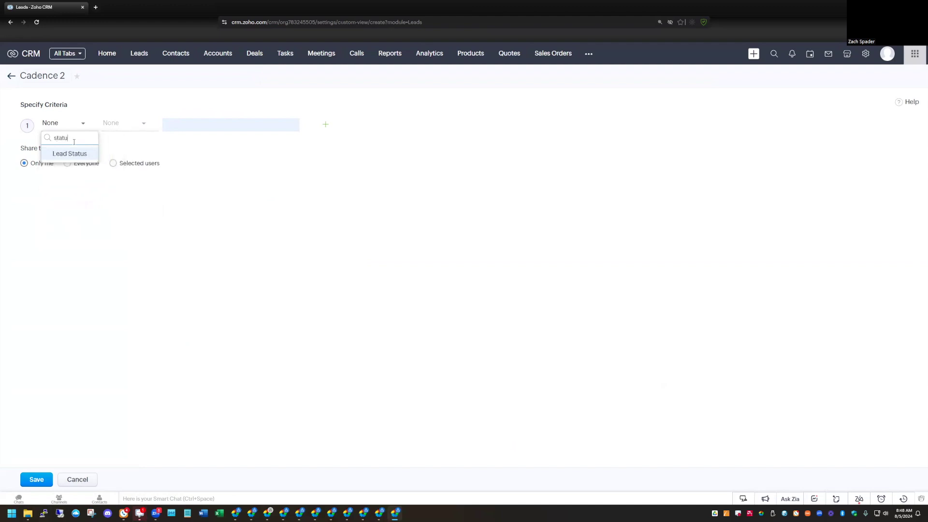
{"action": "left_click", "coordinate": [70, 154]}
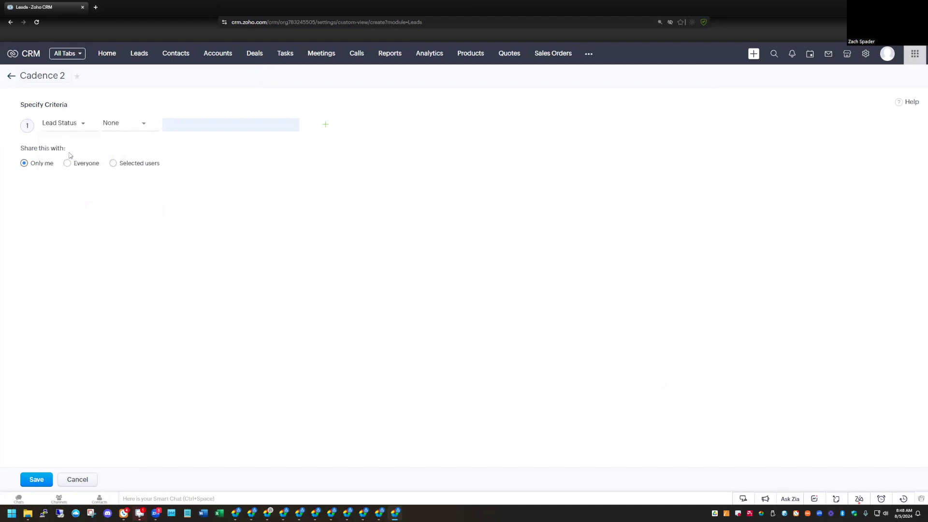
Set the criterion to Lead Status is Pre-Qualified, save the view, and return to Setup
{"action": "left_click", "coordinate": [120, 126]}
{"action": "left_click", "coordinate": [126, 153]}
{"action": "left_click", "coordinate": [222, 126]}
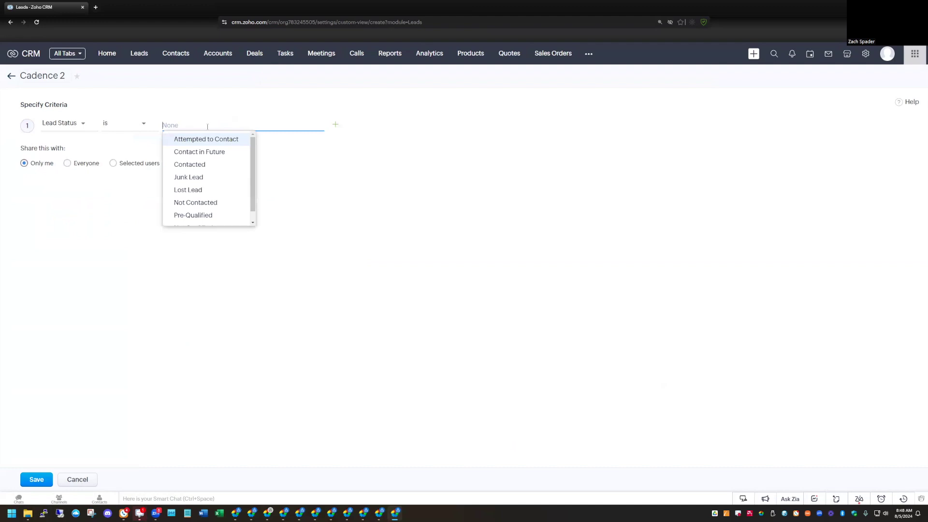
{"action": "scroll", "coordinate": [254, 178], "scroll_direction": "down", "scroll_amount": 1}
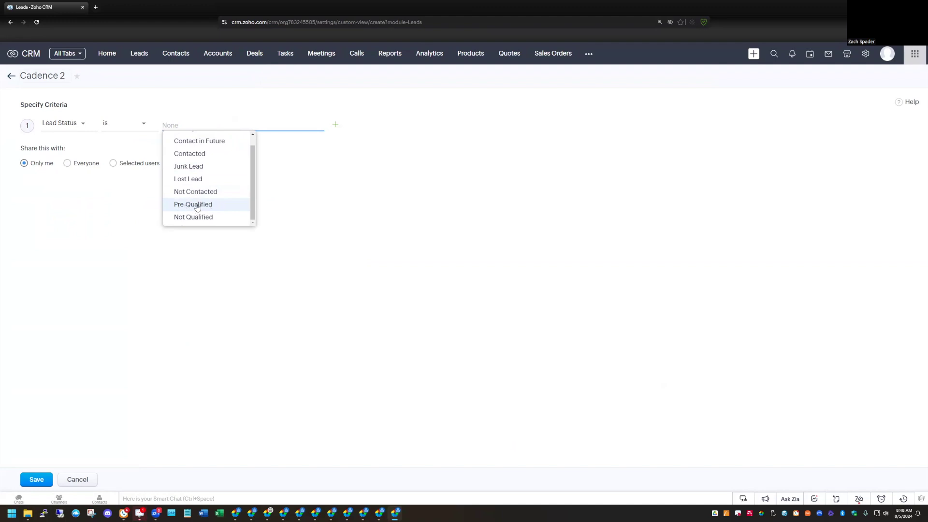
{"action": "left_click", "coordinate": [197, 207]}
{"action": "left_click", "coordinate": [319, 208]}
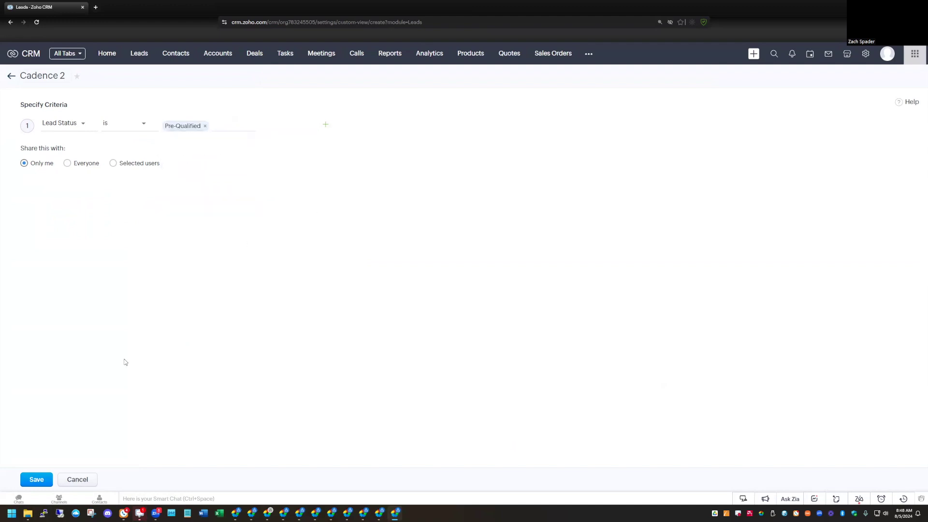
{"action": "left_click", "coordinate": [37, 482]}
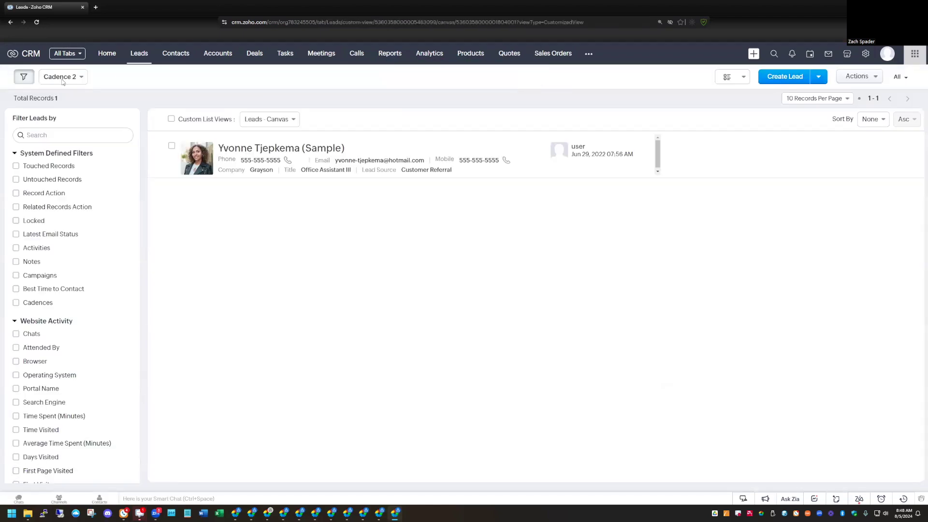
{"action": "left_click", "coordinate": [866, 54]}
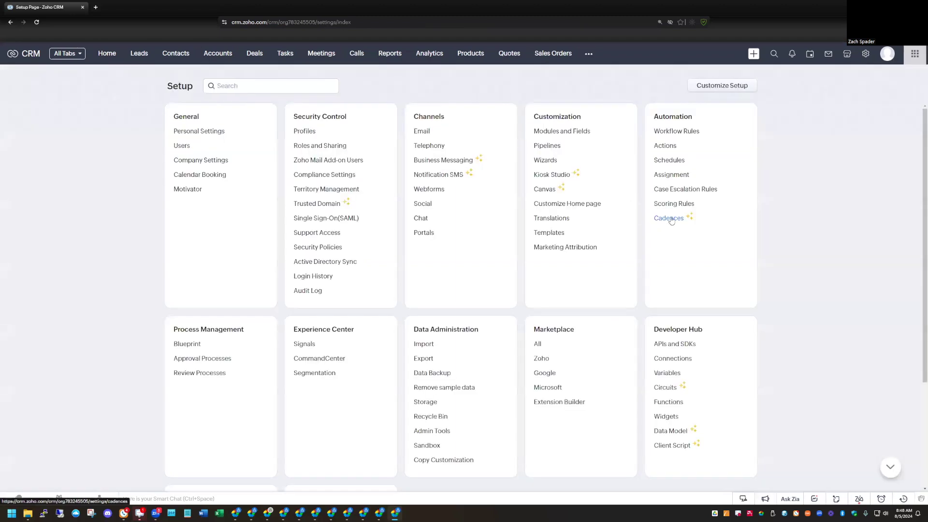
Create cadence Cadence 2 for Leads, aimed at Leads in Custom View 'Cadence 2'
{"action": "left_click", "coordinate": [671, 219]}
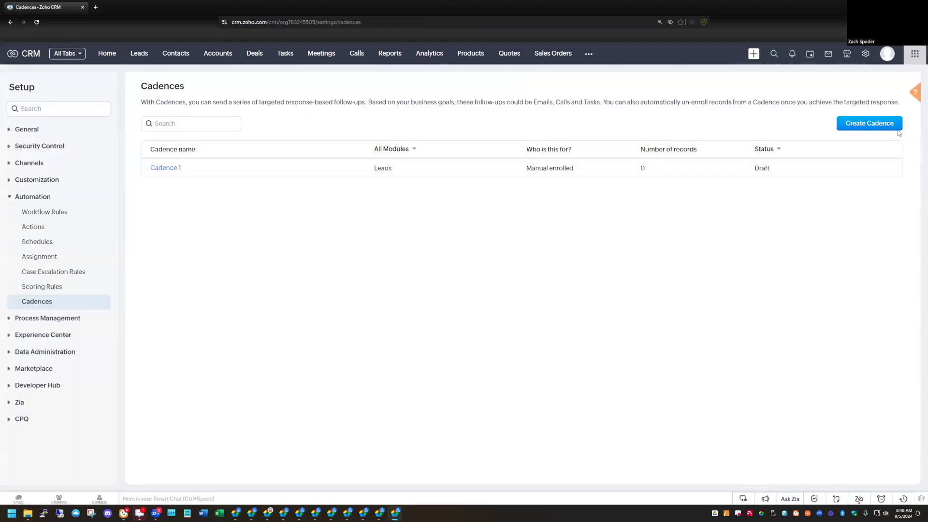
{"action": "left_click", "coordinate": [874, 124]}
{"action": "left_click", "coordinate": [421, 111]}
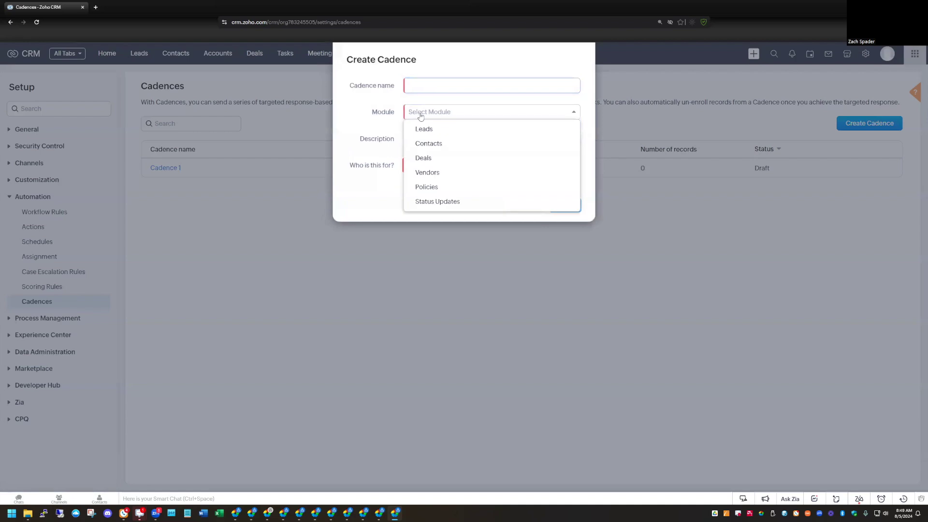
{"action": "left_click", "coordinate": [428, 128]}
{"action": "left_click", "coordinate": [431, 87]}
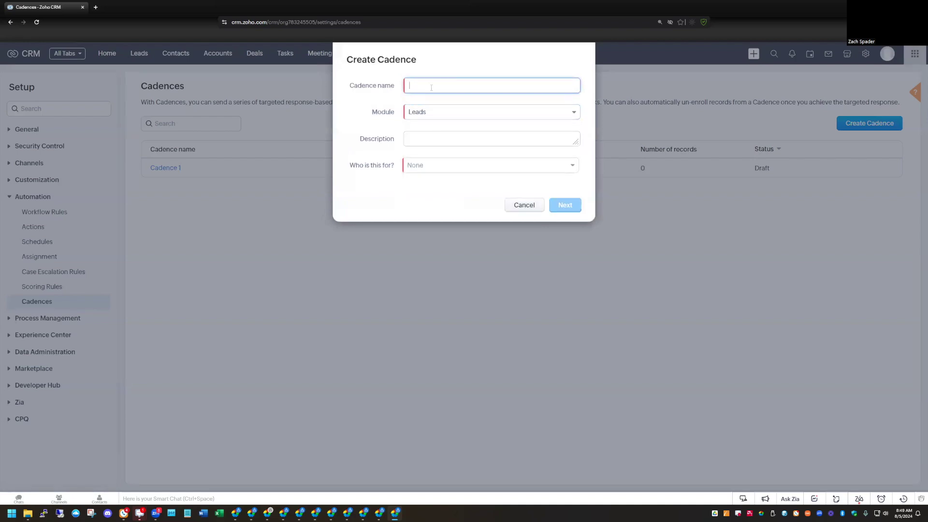
{"action": "type", "text": "Cadence 2"}
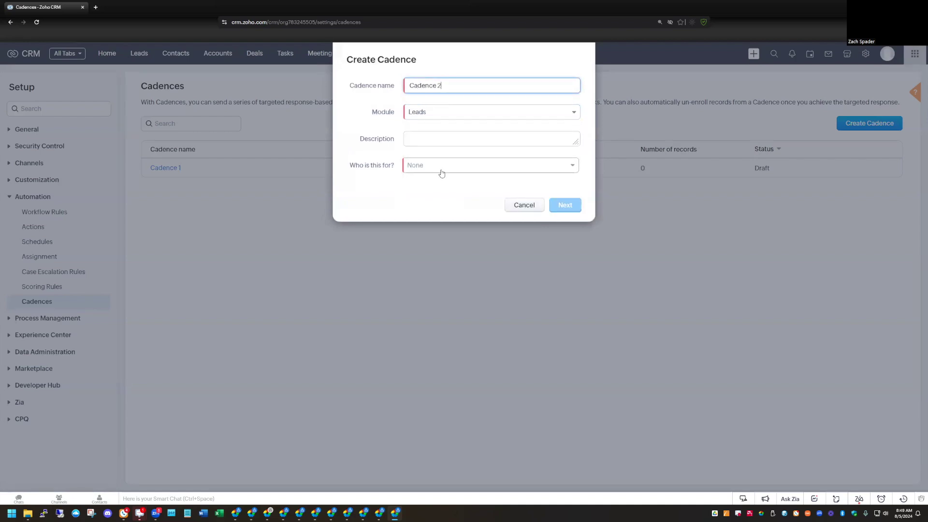
{"action": "left_click", "coordinate": [442, 167]}
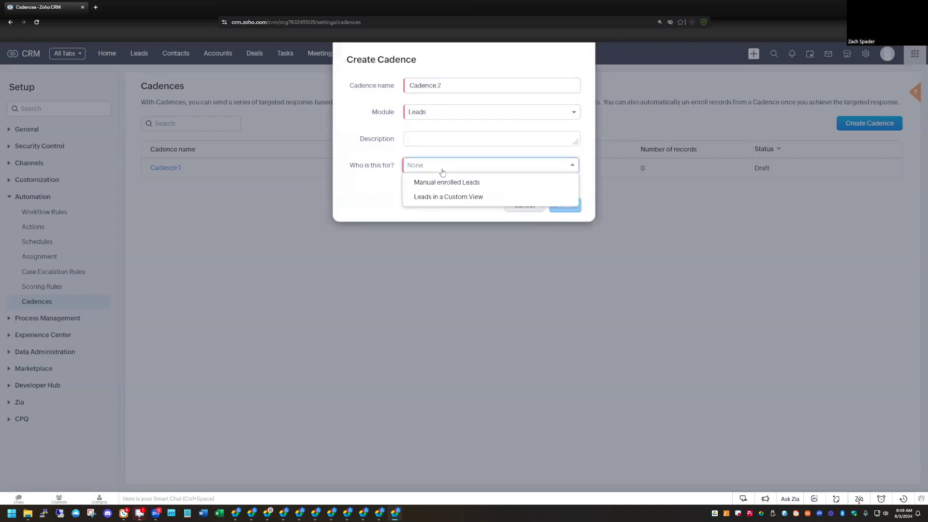
{"action": "left_click", "coordinate": [438, 199]}
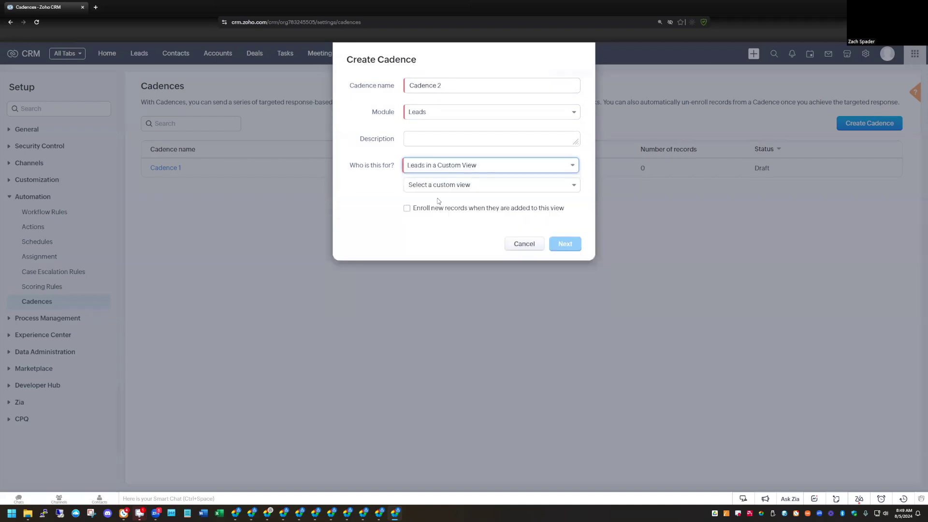
{"action": "left_click", "coordinate": [460, 187]}
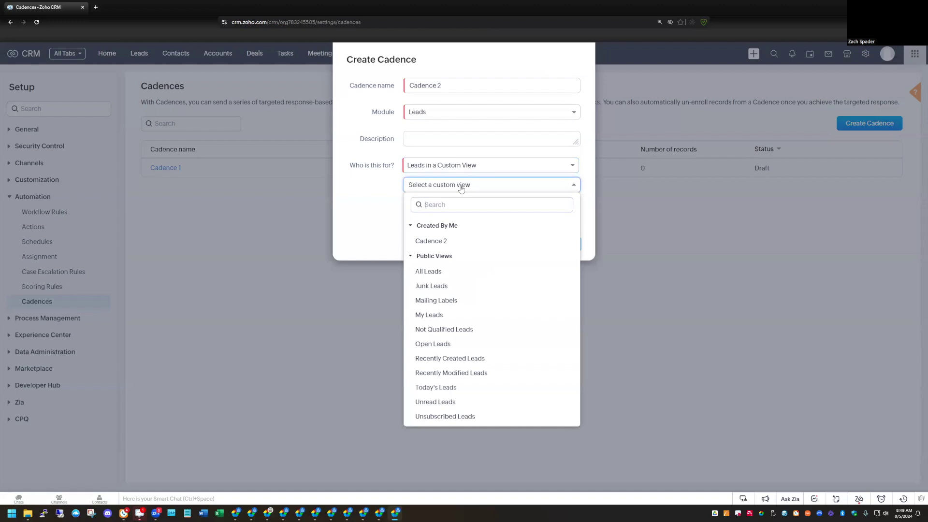
{"action": "left_click", "coordinate": [435, 242]}
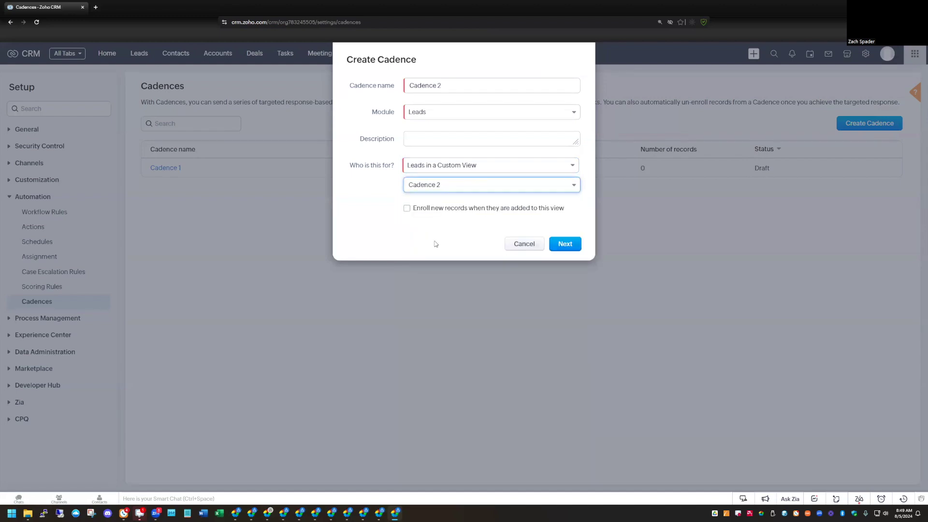
Keep 'Enroll new records' checked while trying out the enrollment timing options
{"action": "left_click", "coordinate": [406, 210]}
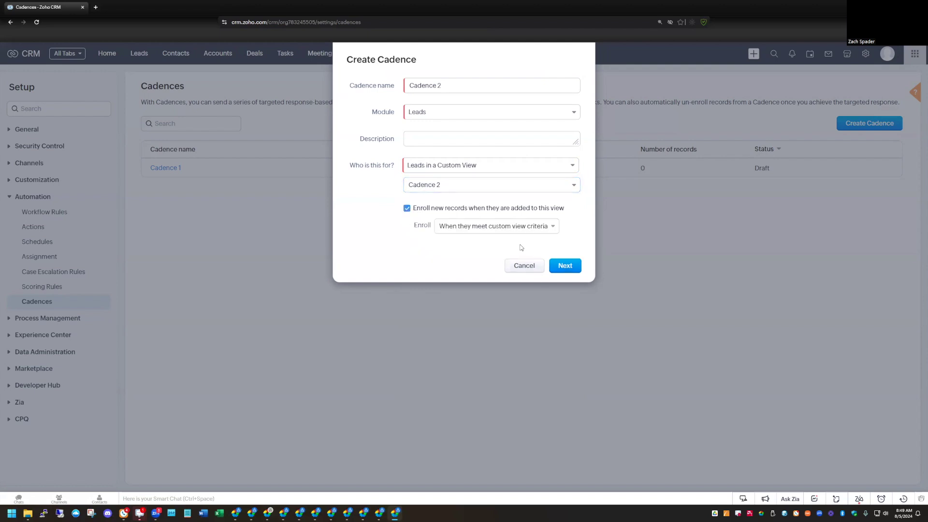
{"action": "left_click", "coordinate": [479, 228]}
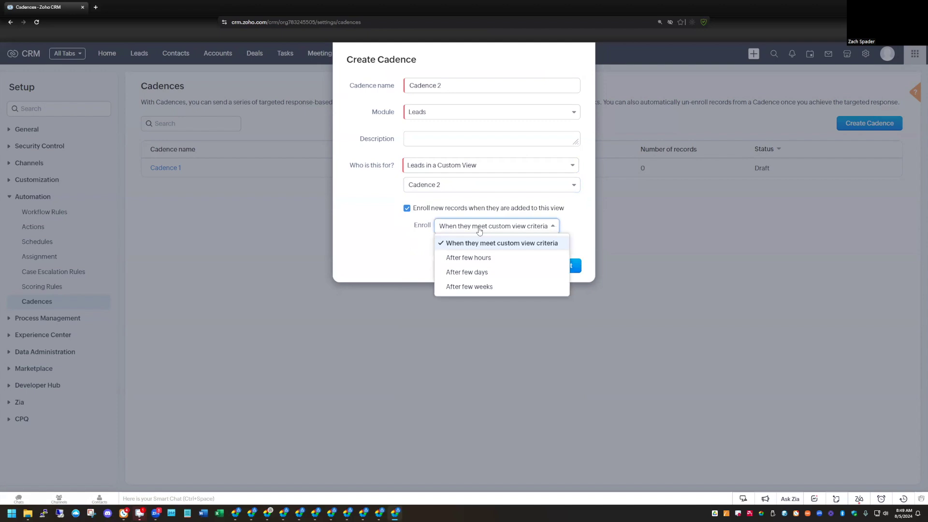
{"action": "left_click", "coordinate": [462, 272]}
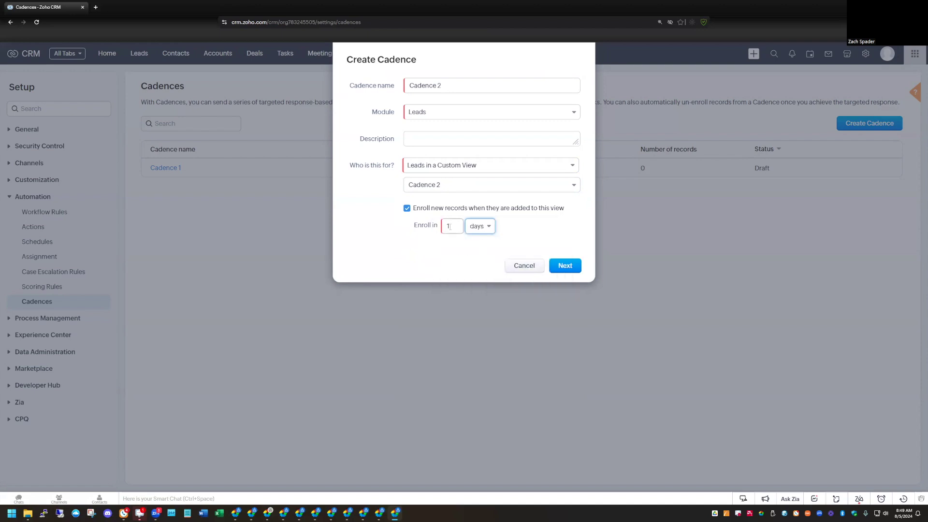
{"action": "left_click", "coordinate": [481, 227]}
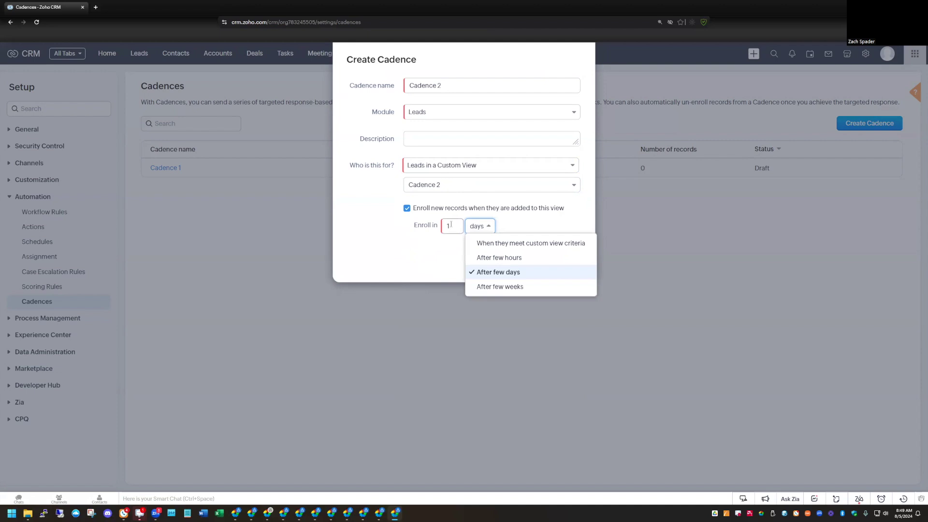
{"action": "left_click", "coordinate": [458, 226]}
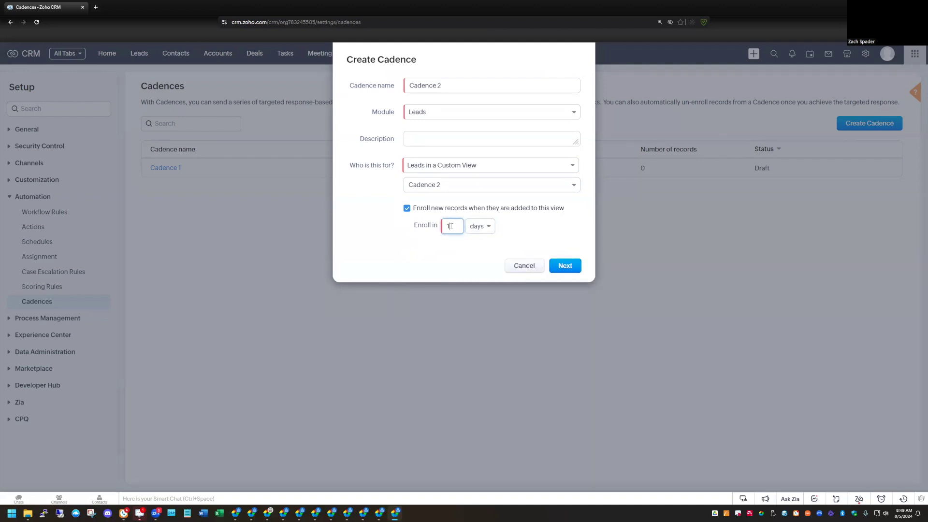
{"action": "left_click", "coordinate": [407, 210]}
{"action": "left_click", "coordinate": [408, 209]}
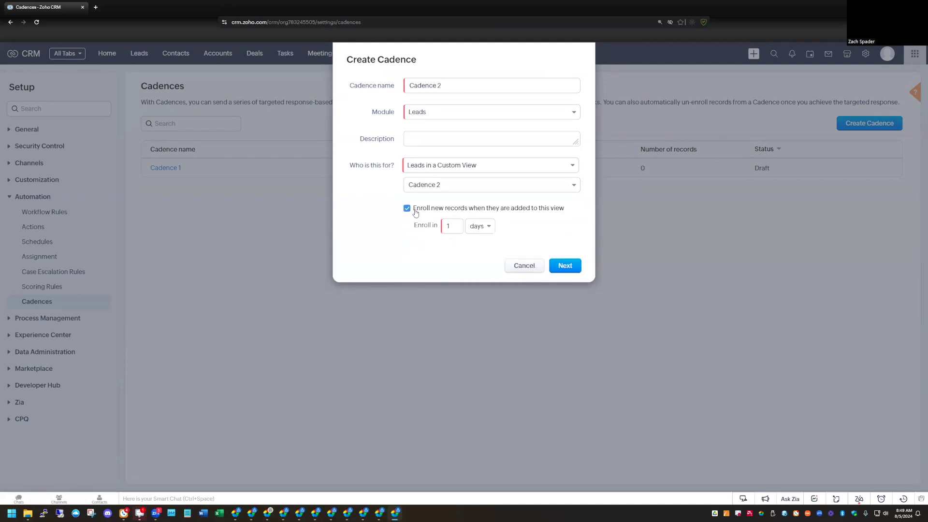
Set new records to enroll after 8 hours and create the cadence
{"action": "left_click", "coordinate": [481, 226]}
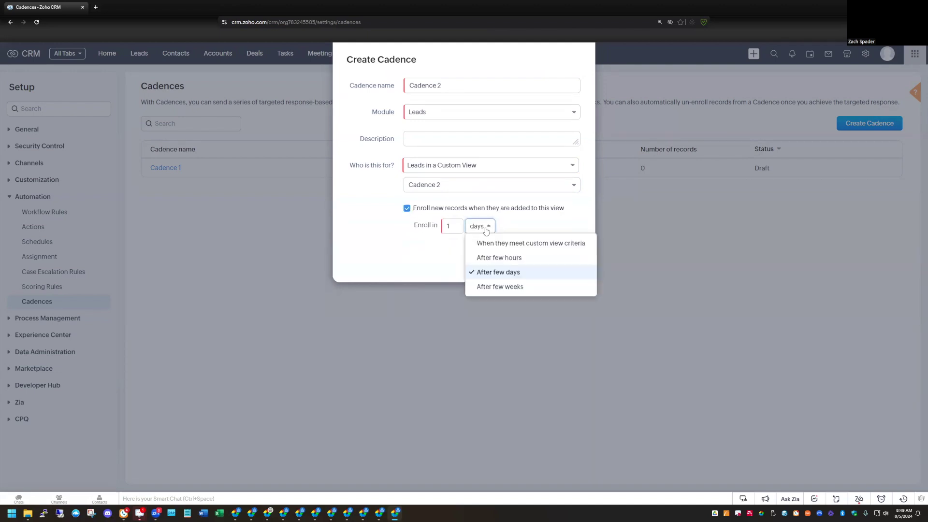
{"action": "left_click", "coordinate": [498, 260]}
{"action": "left_click", "coordinate": [448, 226]}
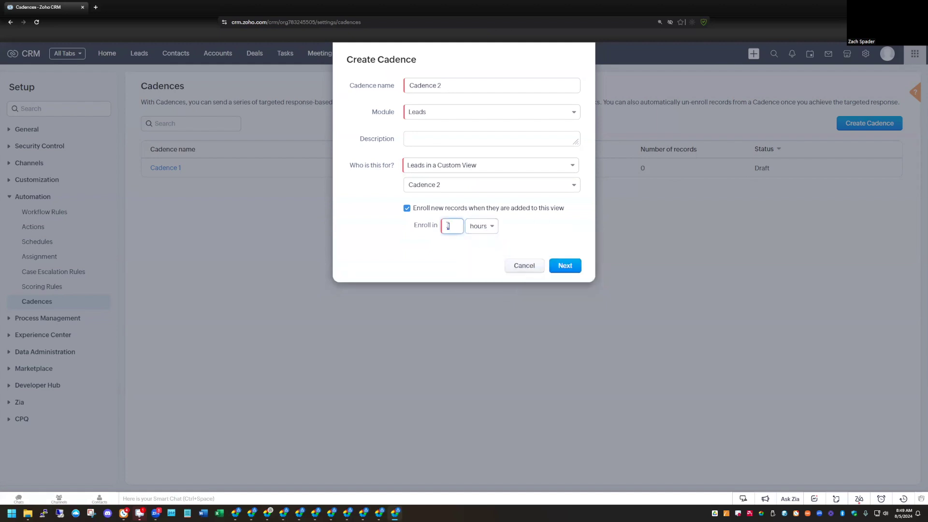
{"action": "key", "text": "BackSpace"}
{"action": "type", "text": "8"}
{"action": "left_click", "coordinate": [566, 266]}
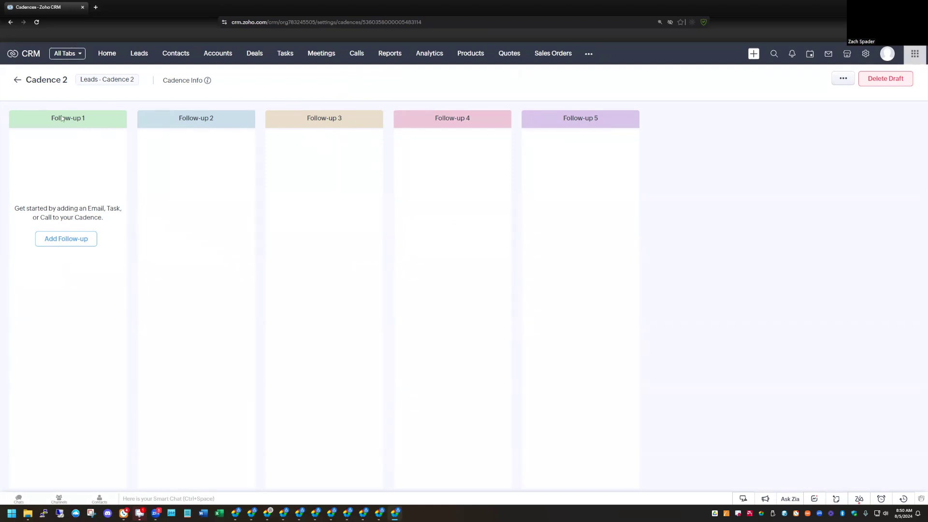
Bring up the follow-up type choices under Follow-up 1
{"action": "left_click", "coordinate": [67, 239]}
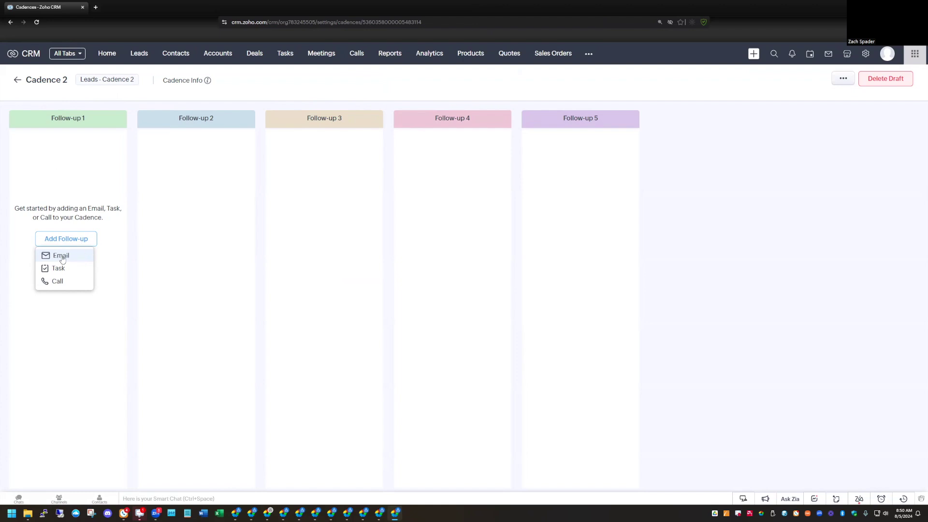
Save a Follow-up 1 email to the lead's Email using the BP One Email One template
{"action": "left_click", "coordinate": [64, 257]}
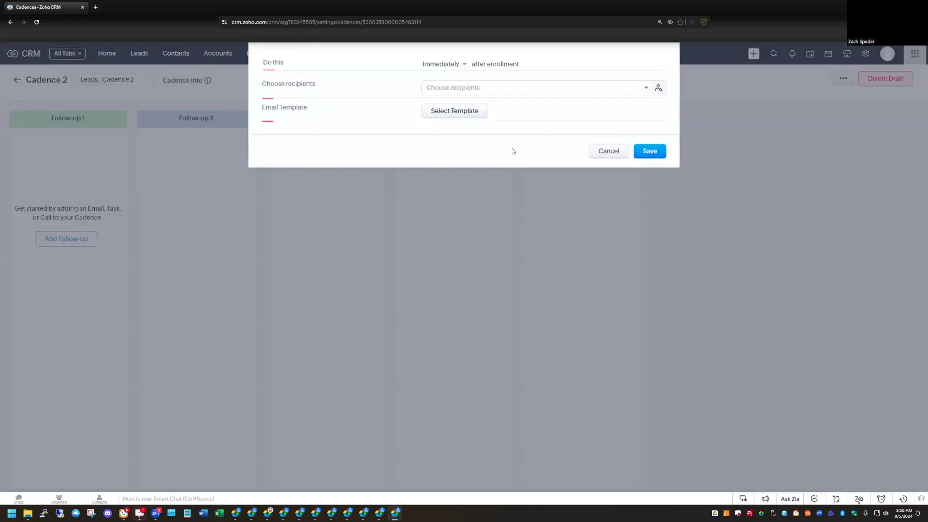
{"action": "left_click", "coordinate": [463, 89]}
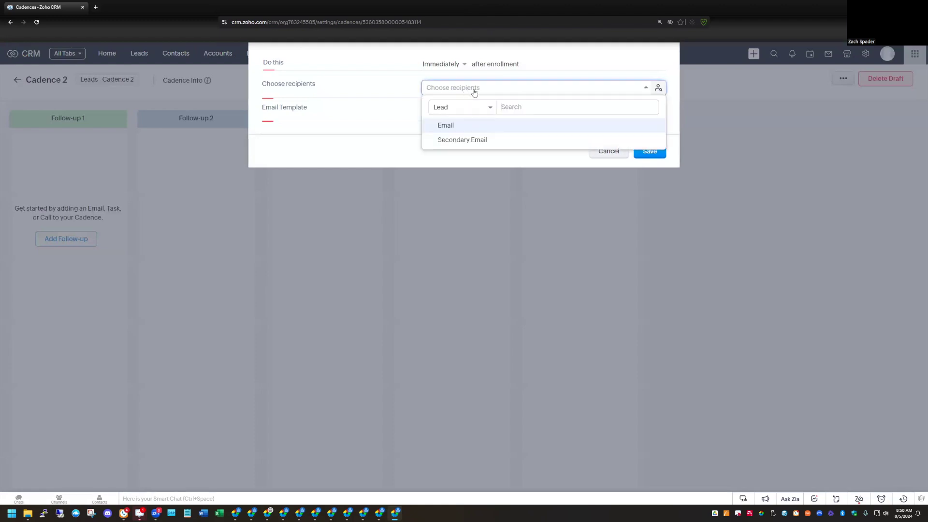
{"action": "left_click", "coordinate": [445, 125]}
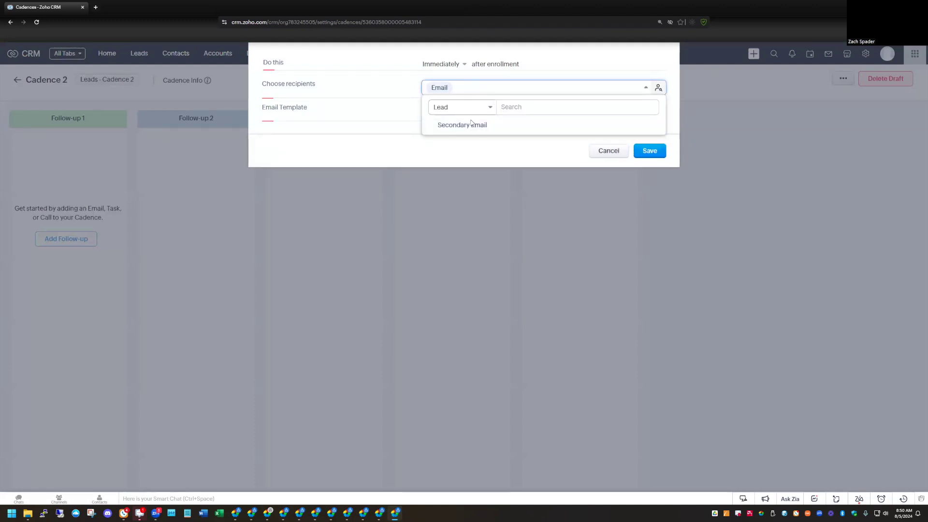
{"action": "left_click", "coordinate": [518, 151]}
{"action": "left_click", "coordinate": [453, 111]}
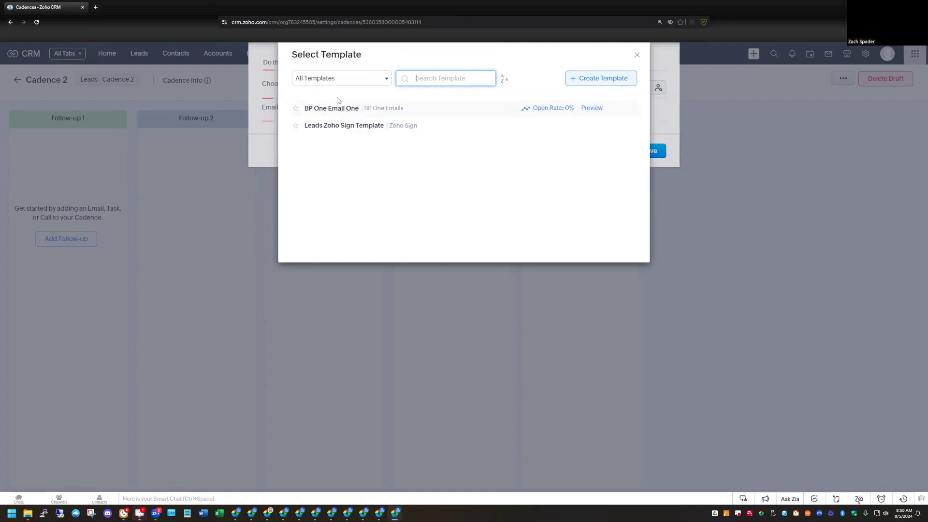
{"action": "left_click", "coordinate": [327, 113]}
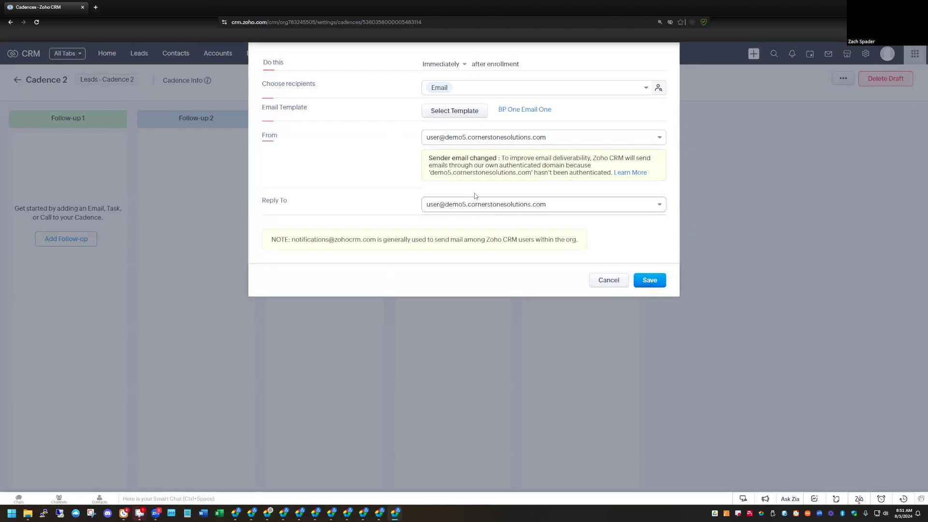
{"action": "left_click", "coordinate": [650, 280]}
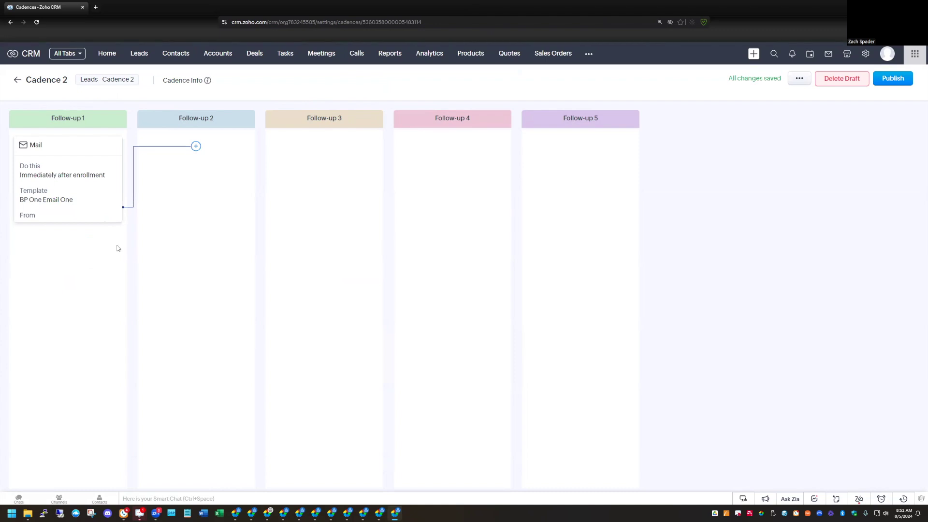
{"action": "mouse_move", "coordinate": [64, 152]}
{"action": "left_click", "coordinate": [66, 215]}
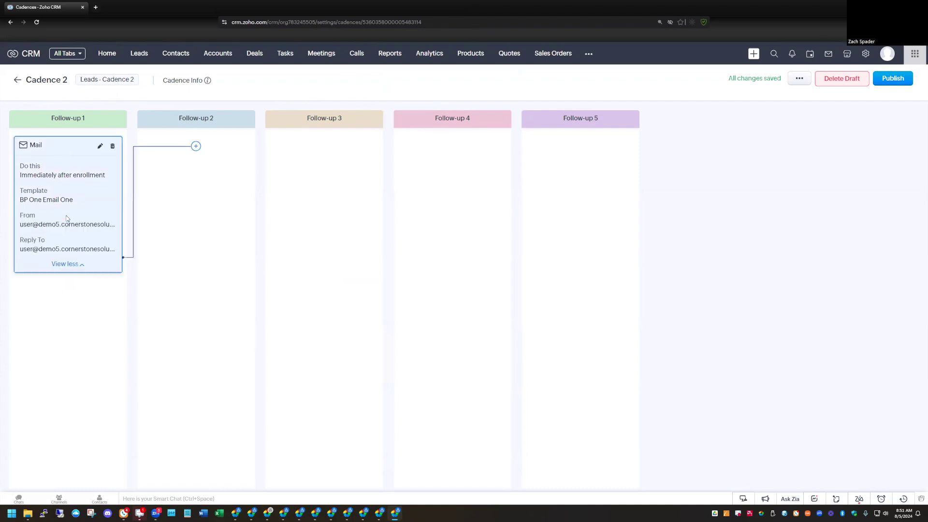
Add a Follow-up 2 task firing 3 days after the previous email is Sent
{"action": "left_click", "coordinate": [196, 147]}
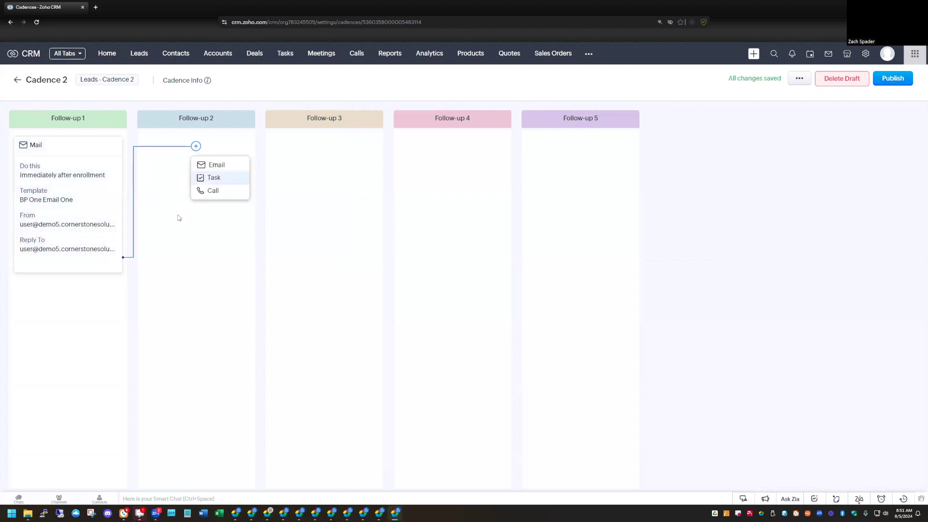
{"action": "left_click", "coordinate": [218, 180]}
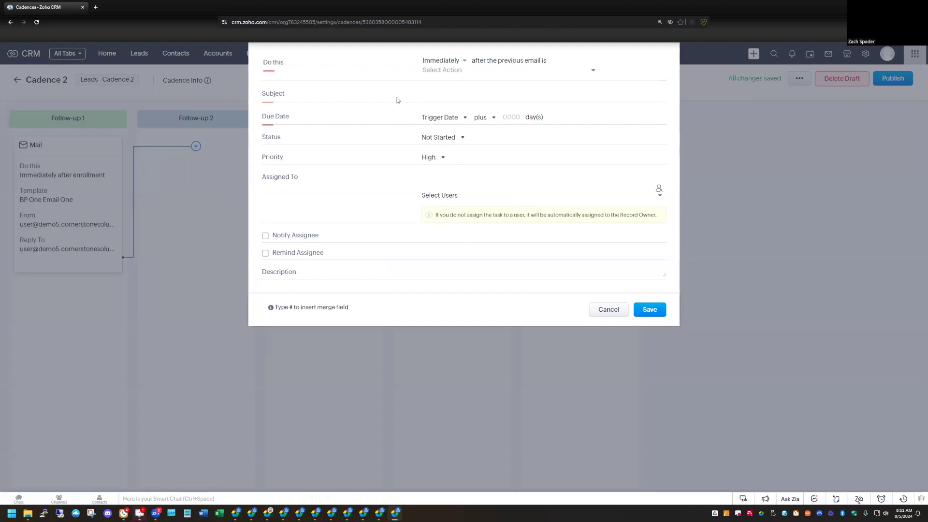
{"action": "left_click", "coordinate": [450, 64]}
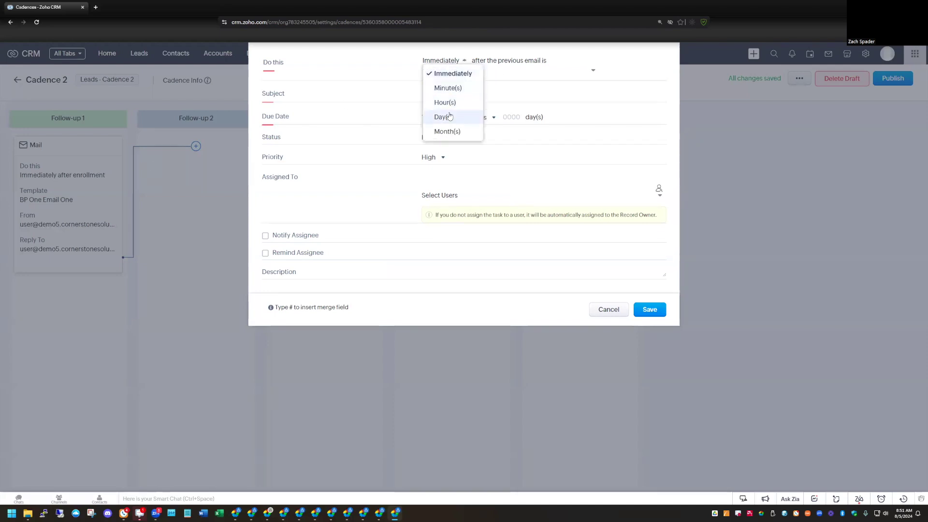
{"action": "left_click", "coordinate": [448, 118]}
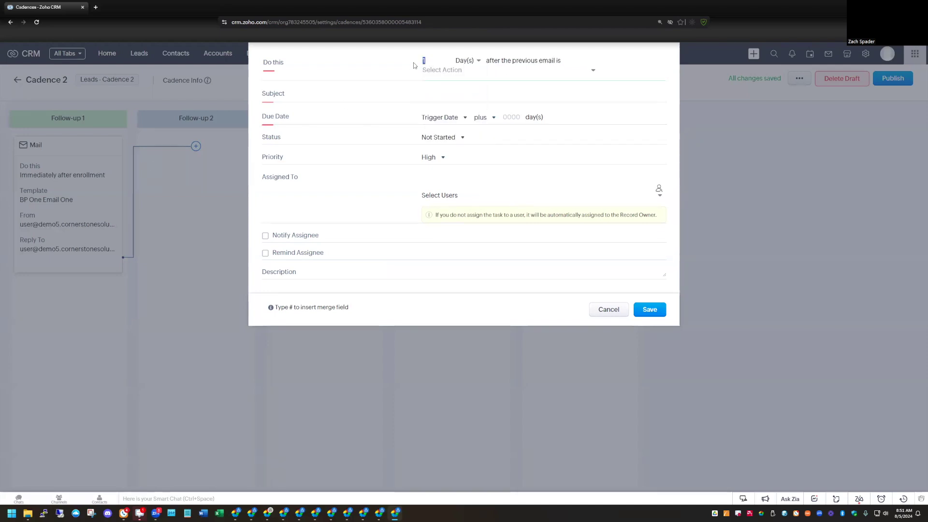
{"action": "type", "text": "3"}
{"action": "left_click", "coordinate": [466, 73]}
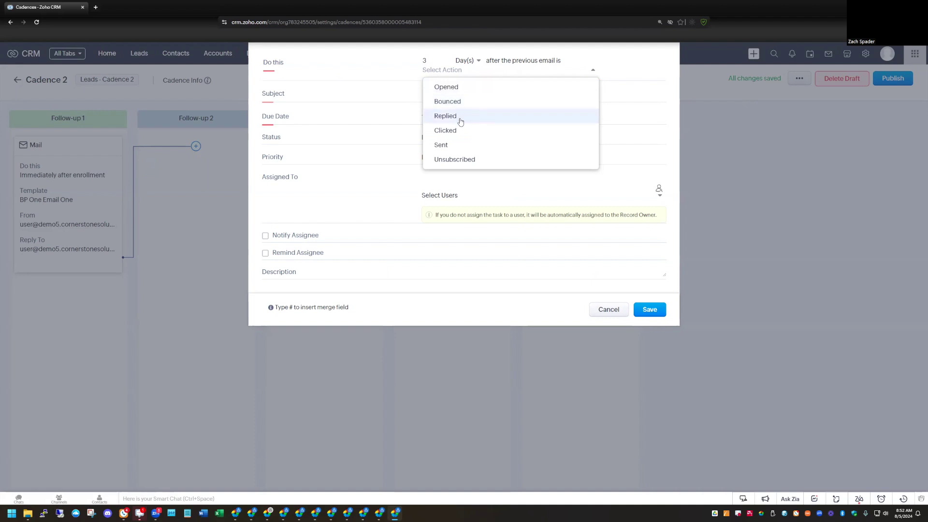
{"action": "left_click", "coordinate": [441, 147]}
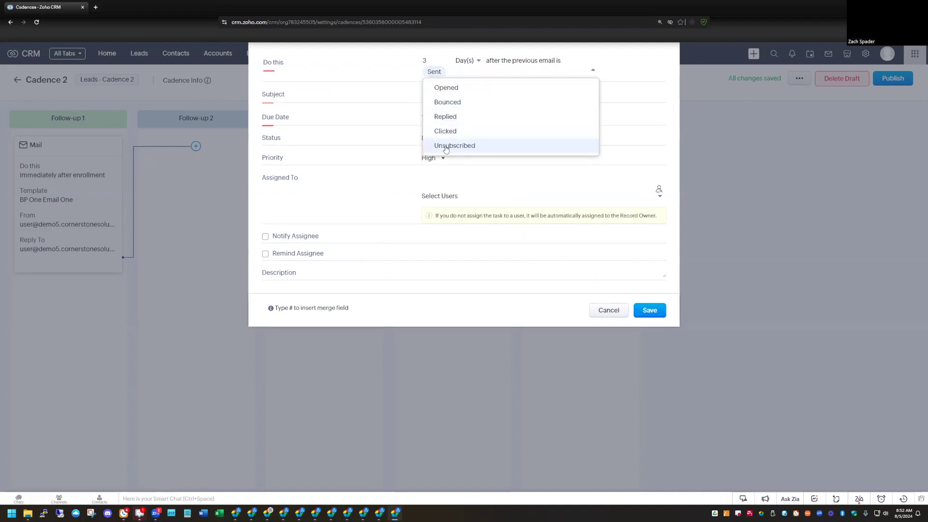
{"action": "left_click", "coordinate": [663, 69]}
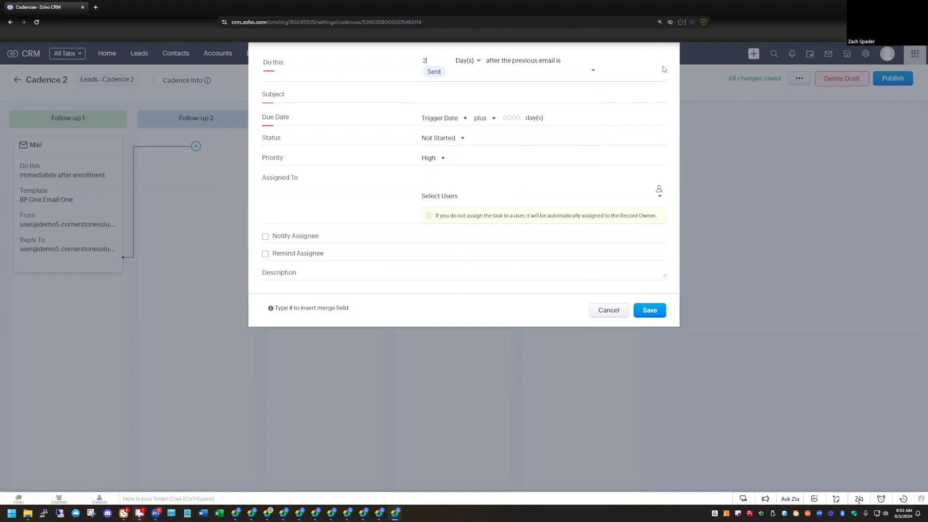
{"action": "left_click", "coordinate": [458, 94]}
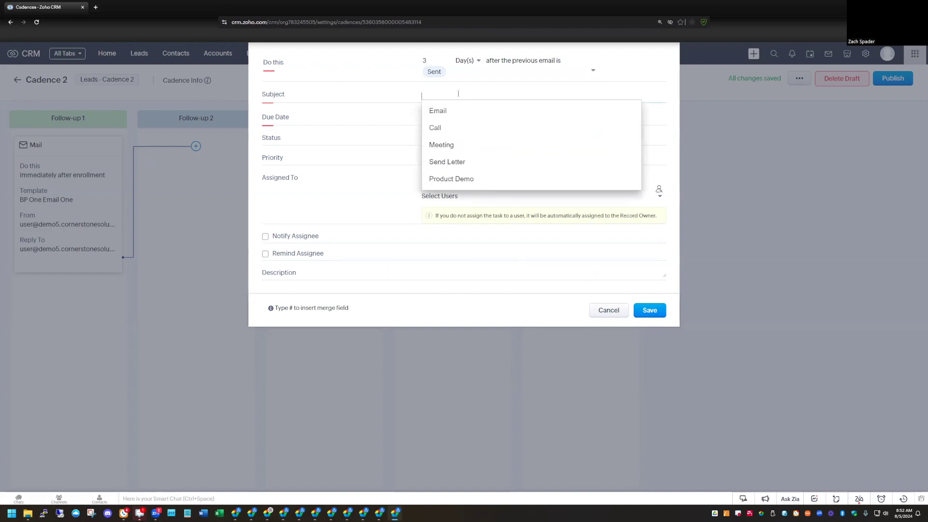
Save the 'Follow up Call' task, due 0 days after trigger, notifying the assignee
{"action": "type", "text": "Follow up Call"}
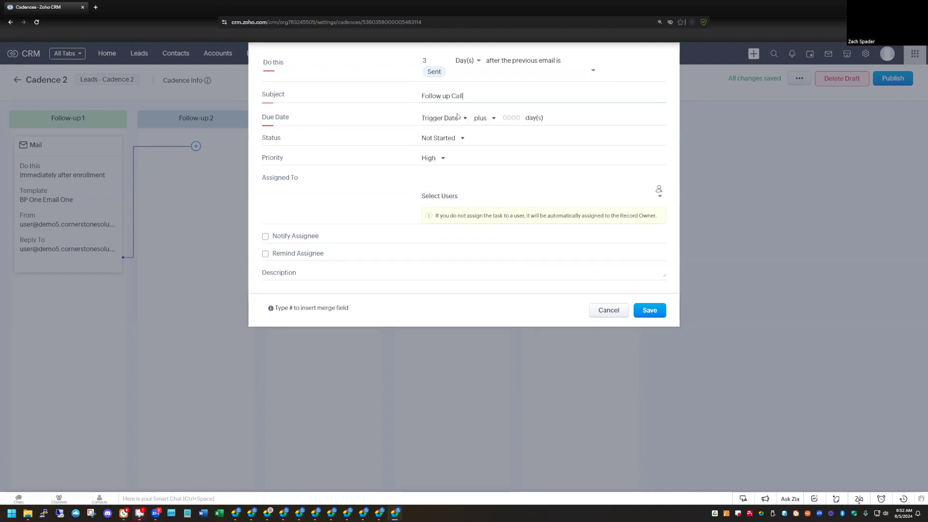
{"action": "left_click", "coordinate": [515, 118]}
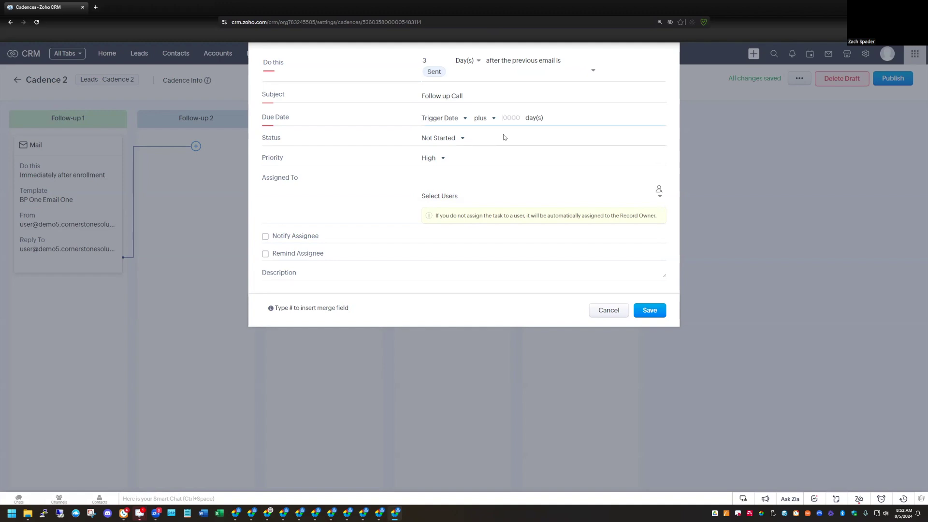
{"action": "type", "text": "0"}
{"action": "left_click", "coordinate": [265, 237]}
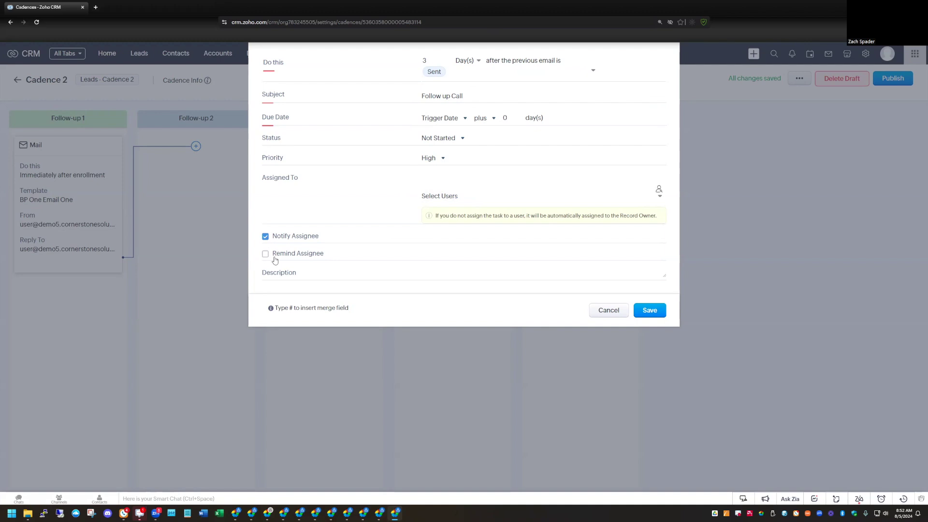
{"action": "left_click", "coordinate": [652, 312]}
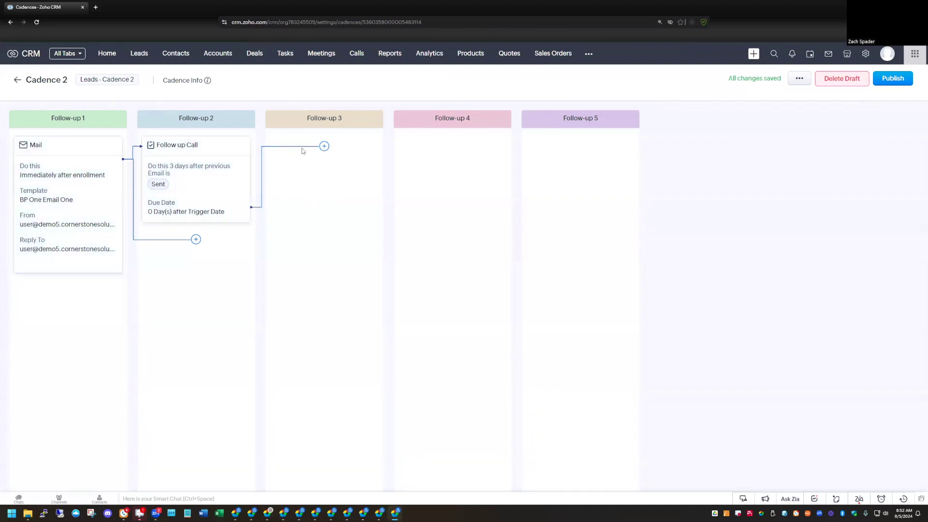
Add a Follow-up 3 email firing 7 days after the previous task is Completed
{"action": "left_click", "coordinate": [324, 147]}
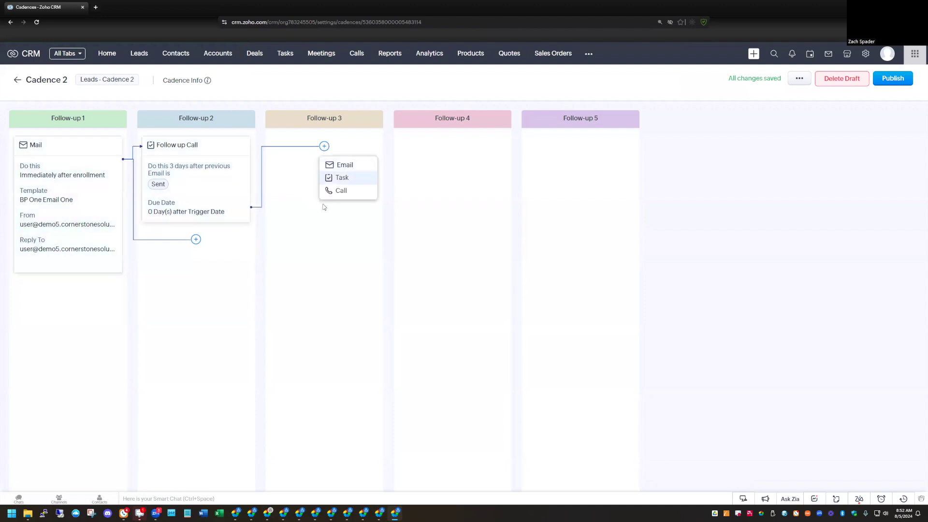
{"action": "left_click", "coordinate": [353, 169]}
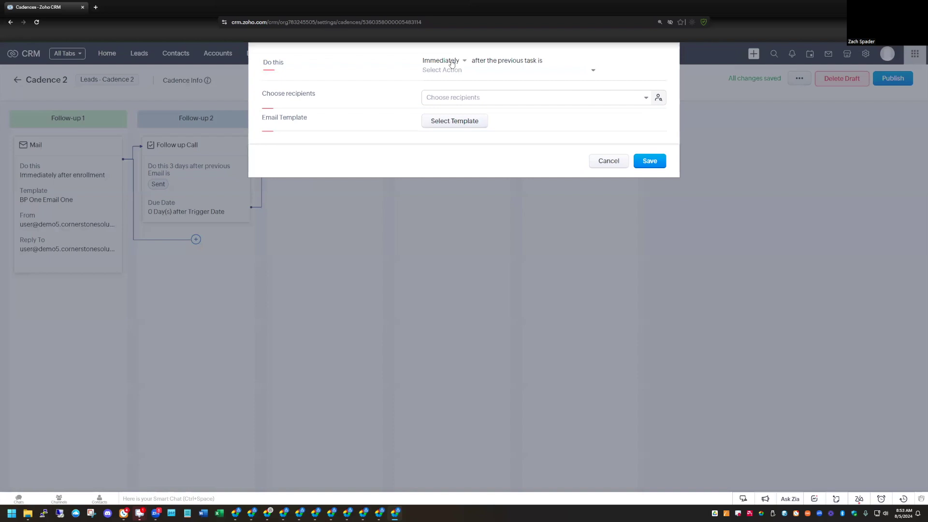
{"action": "left_click", "coordinate": [452, 64]}
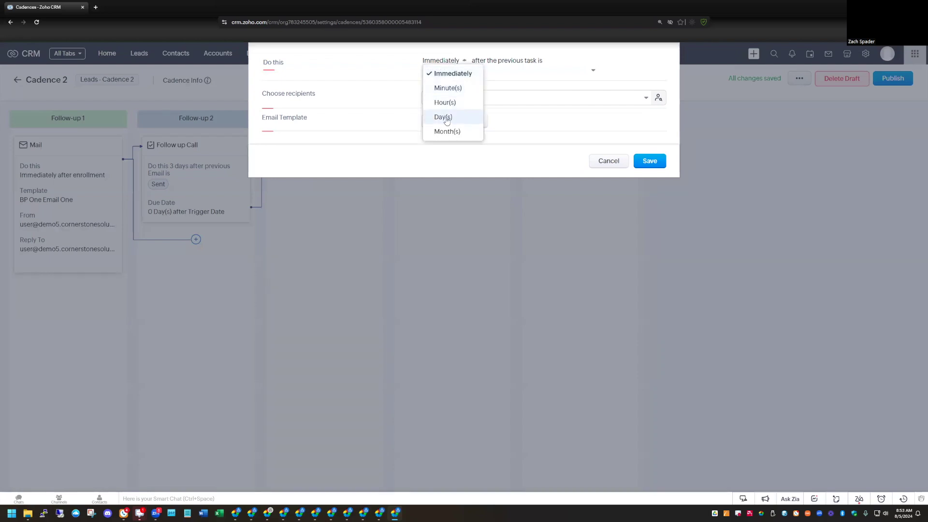
{"action": "left_click", "coordinate": [446, 120]}
{"action": "double_click", "coordinate": [424, 61]}
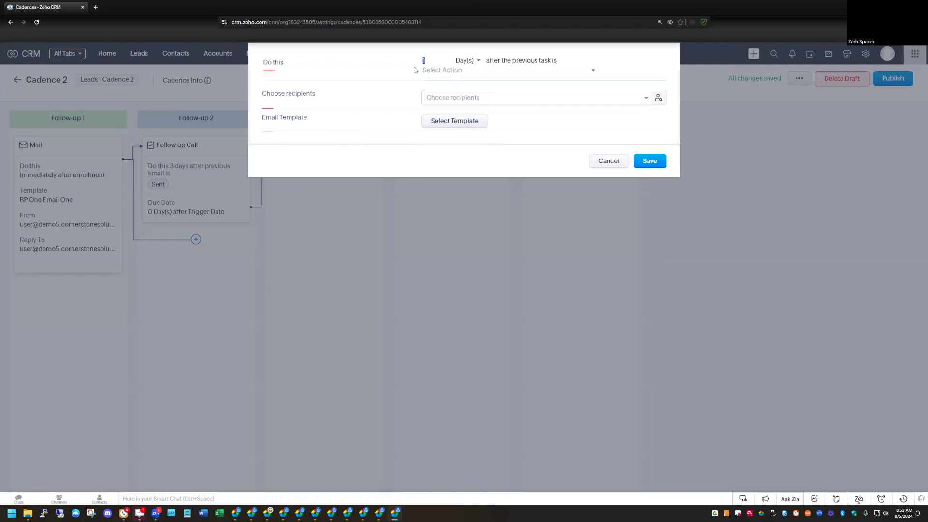
{"action": "type", "text": "7"}
{"action": "left_click", "coordinate": [568, 73]}
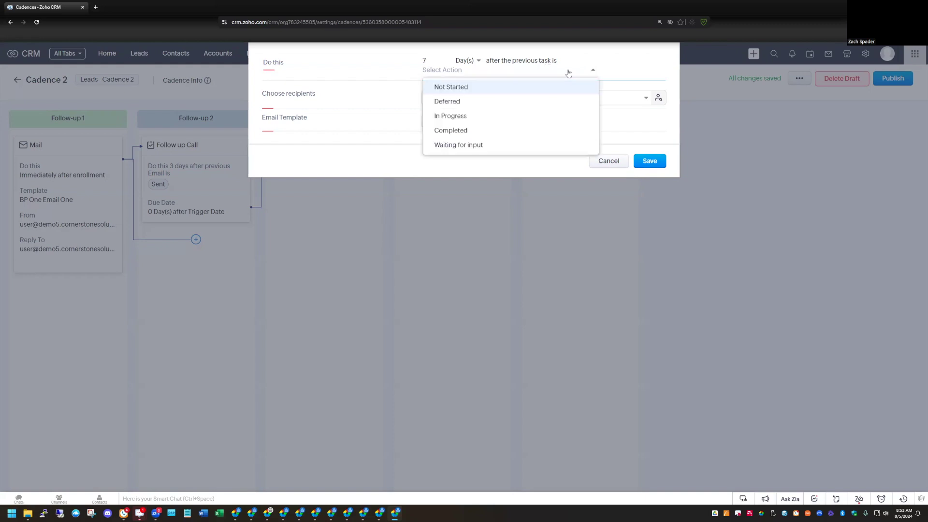
{"action": "left_click", "coordinate": [459, 132]}
Address the email to the lead's Email and bring up the template chooser
{"action": "left_click", "coordinate": [474, 173]}
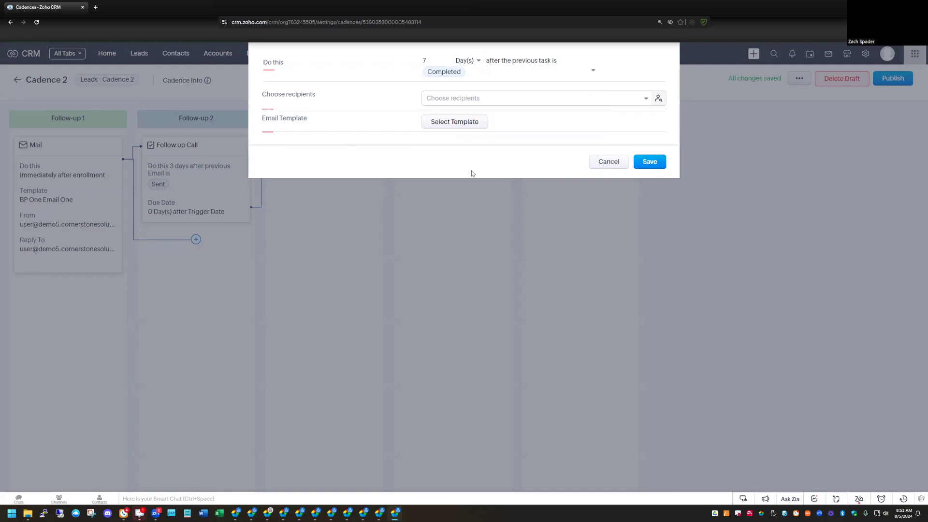
{"action": "left_click", "coordinate": [469, 100]}
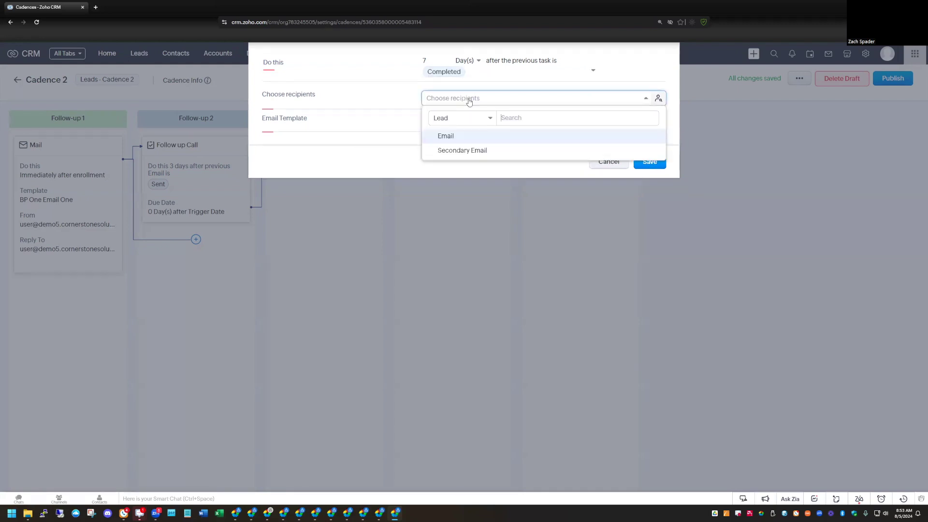
{"action": "left_click", "coordinate": [443, 138]}
{"action": "left_click", "coordinate": [472, 163]}
{"action": "left_click", "coordinate": [453, 123]}
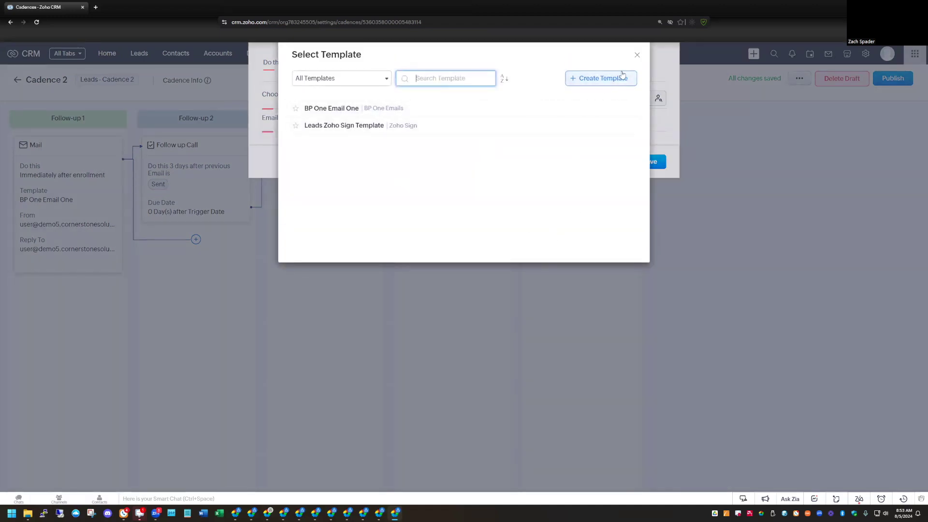
Build a blank template whose body reads 'Hi #First Name, Are you ready to move forward?'
{"action": "left_click", "coordinate": [593, 81]}
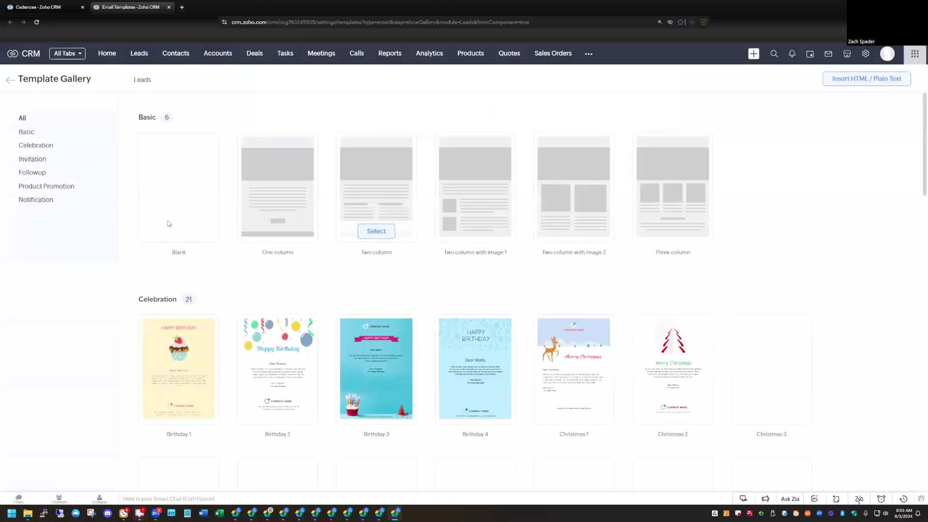
{"action": "left_click", "coordinate": [178, 232]}
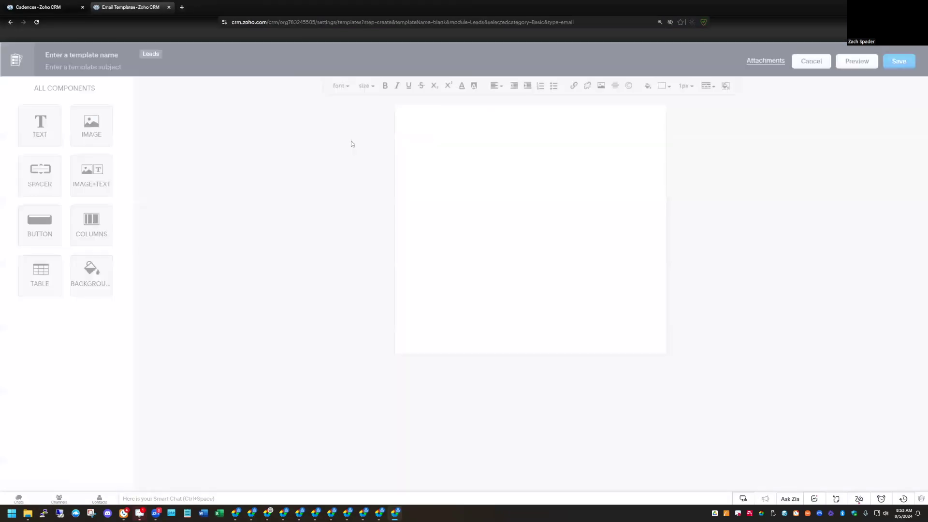
{"action": "left_click", "coordinate": [808, 161]}
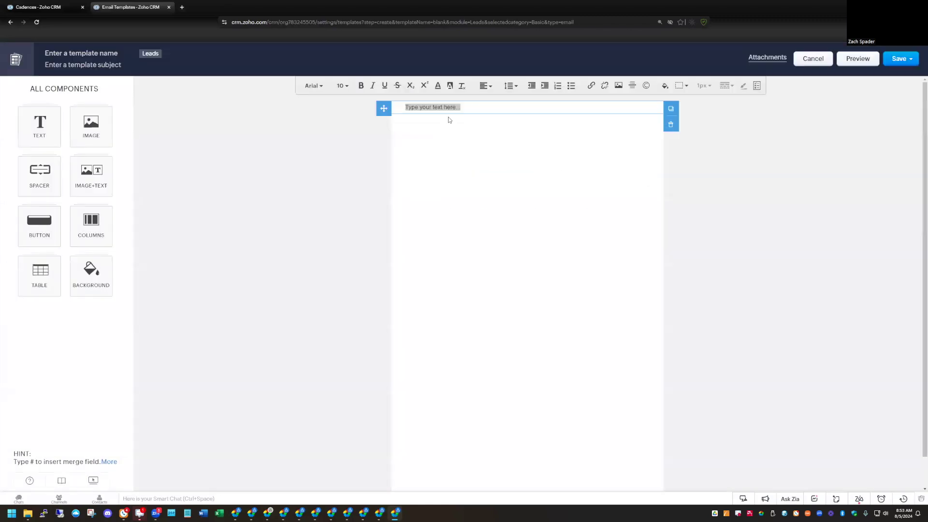
{"action": "left_click", "coordinate": [448, 108]}
{"action": "triple_click", "coordinate": [401, 111]}
{"action": "type", "text": "Hi #"}
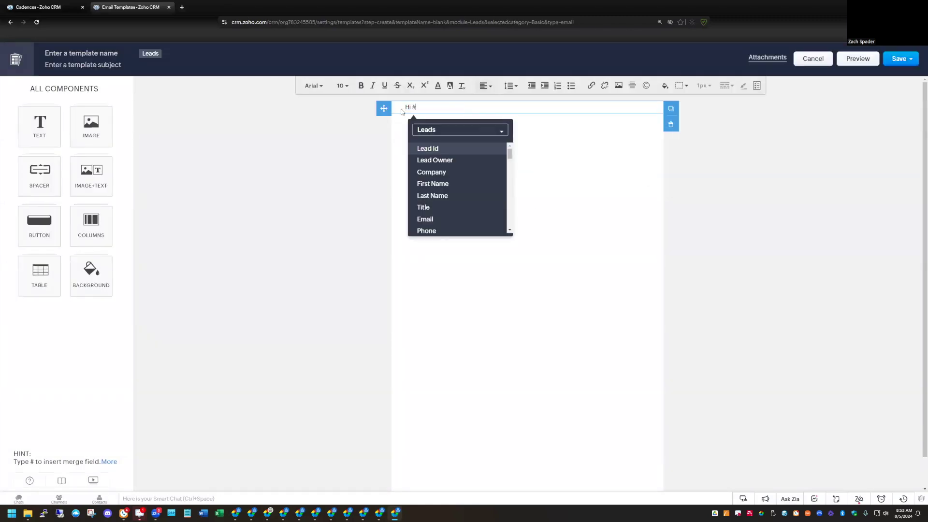
{"action": "left_click", "coordinate": [432, 185]}
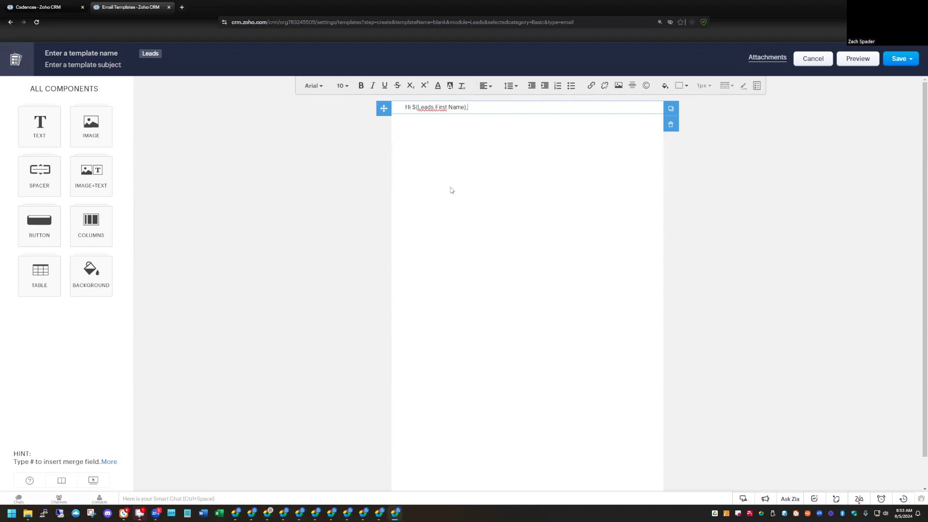
{"action": "type", "text": ","}
{"action": "key", "text": "Return"}
{"action": "type", "text": "Are you ready"}
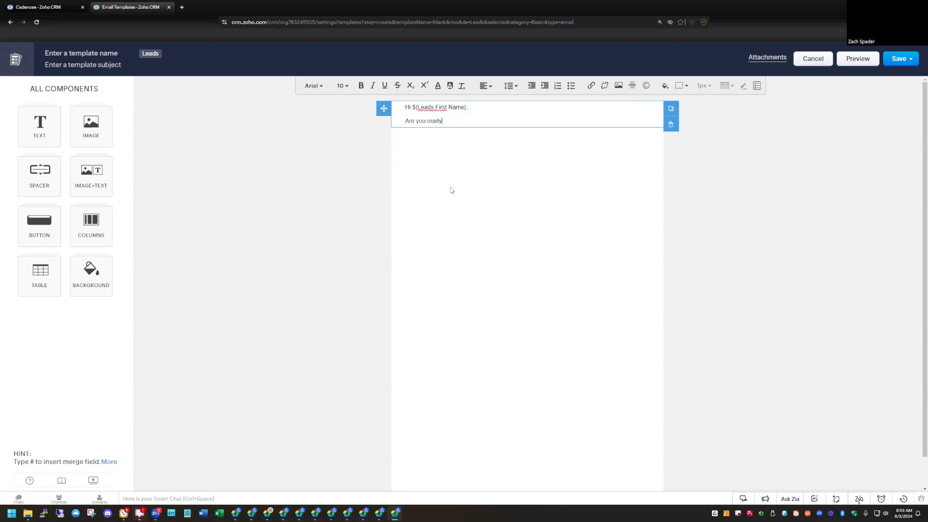
{"action": "type", "text": " to move forward?"}
Name it Follow Up 2, subject 'Ready to move forward?', saved in Public Email Templates
{"action": "left_click", "coordinate": [62, 55]}
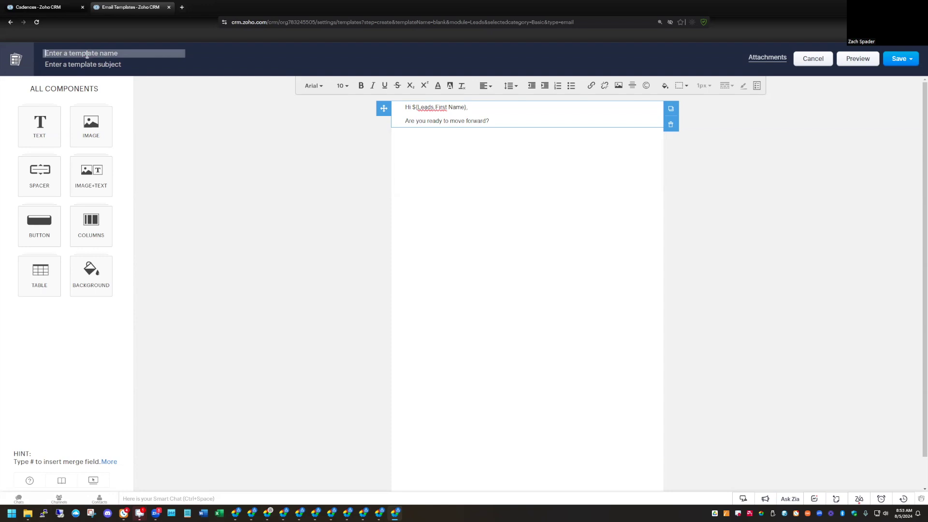
{"action": "type", "text": "Follow Up 2"}
{"action": "left_click", "coordinate": [86, 65]}
{"action": "type", "text": "Rea"}
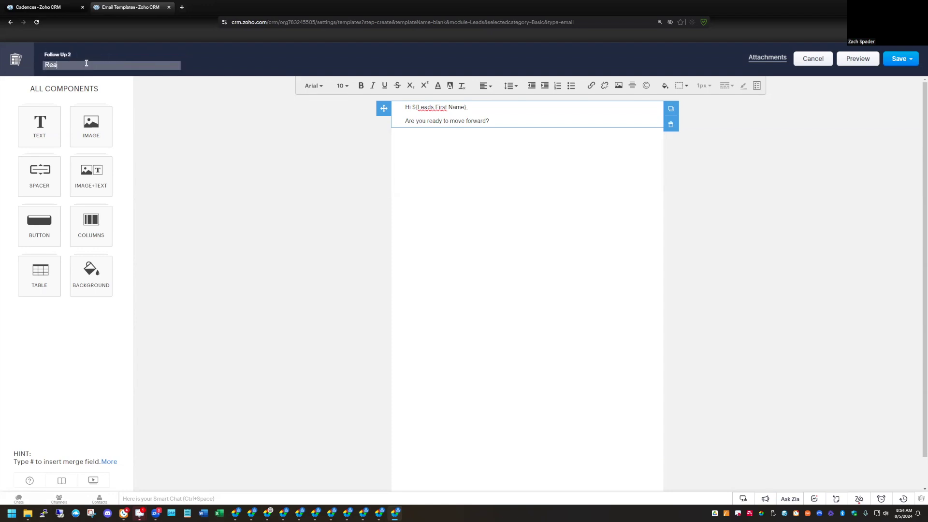
{"action": "type", "text": "dy to move forward?"}
{"action": "left_click", "coordinate": [899, 59]}
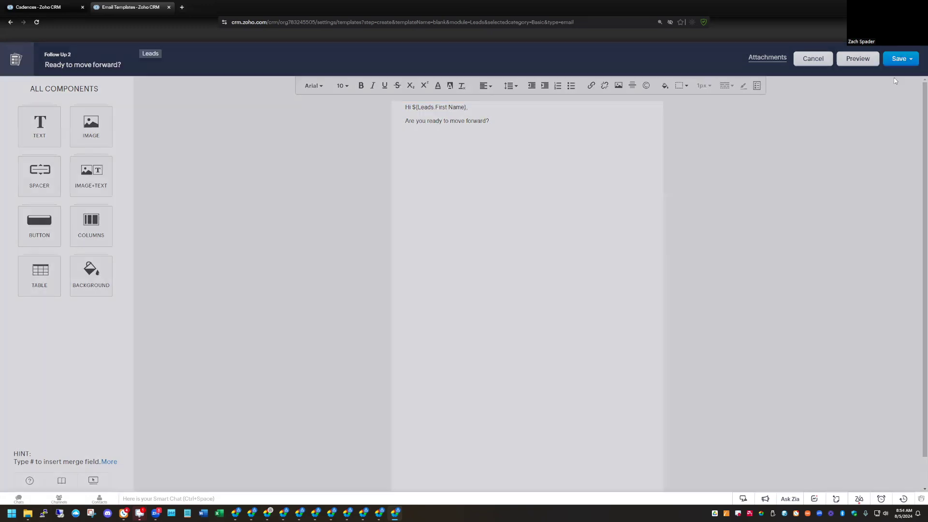
{"action": "left_click", "coordinate": [489, 116]}
{"action": "left_click", "coordinate": [527, 142]}
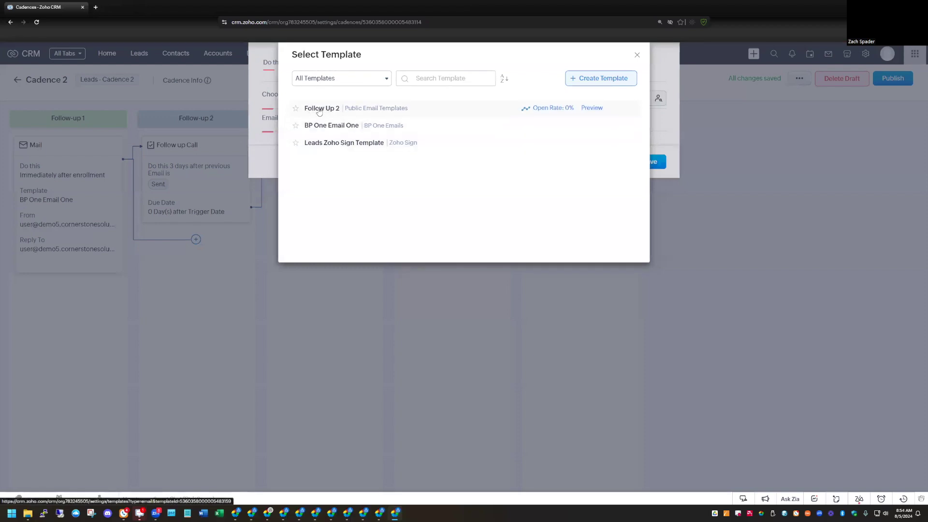
Use the Follow Up 2 template, save the mail step, and publish Cadence 2
{"action": "left_click", "coordinate": [319, 109]}
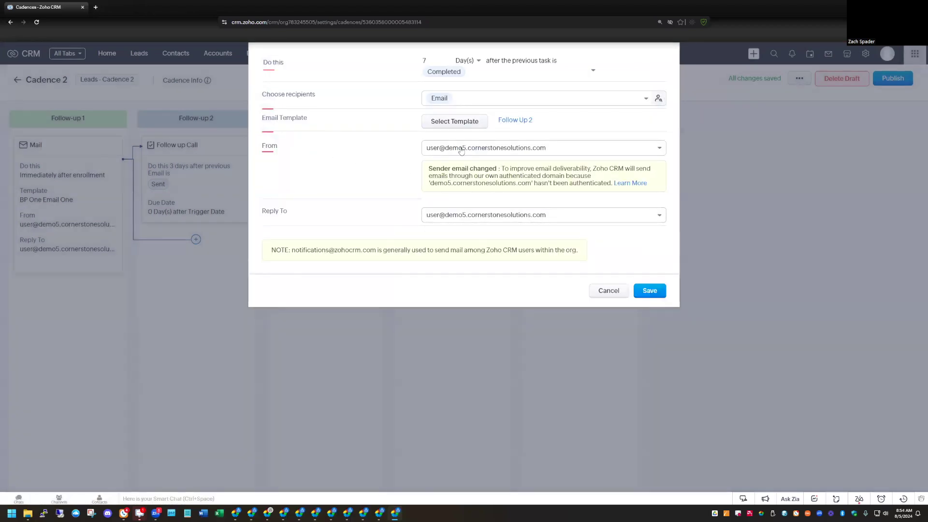
{"action": "left_click", "coordinate": [634, 290]}
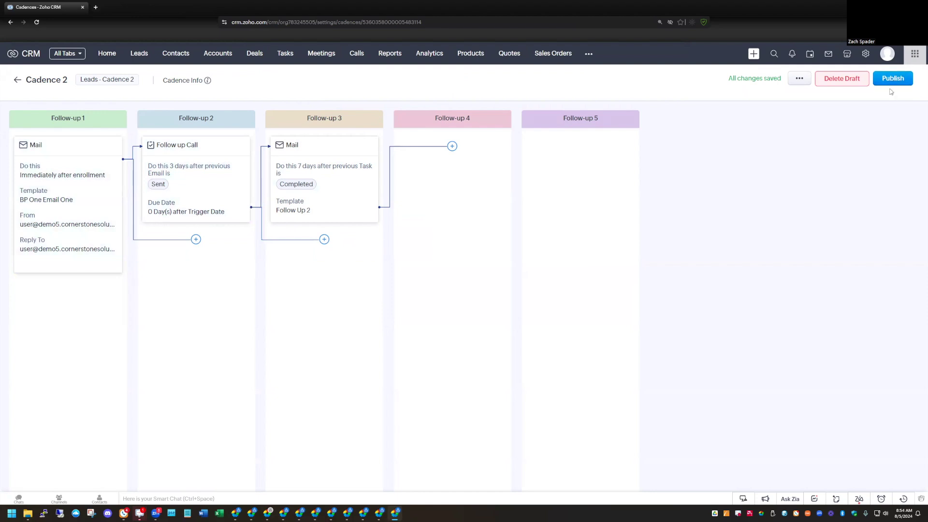
{"action": "left_click", "coordinate": [892, 81]}
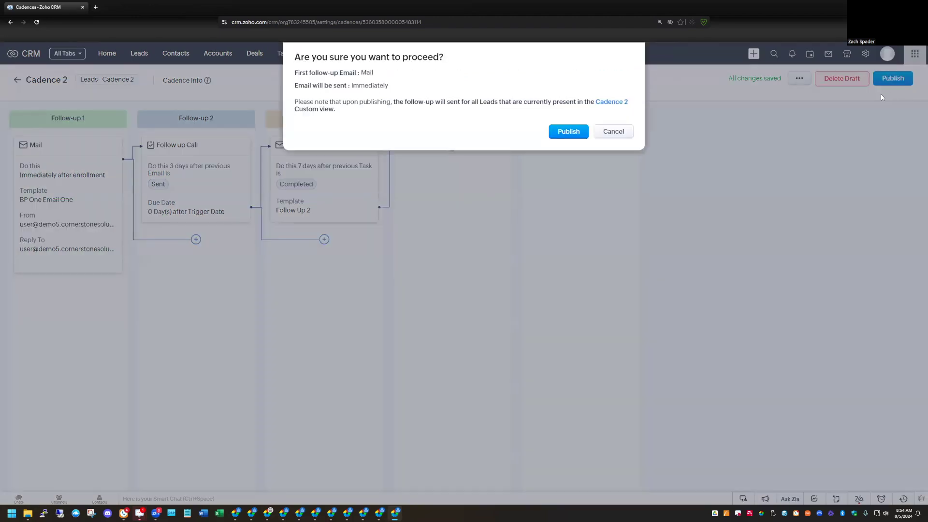
Confirm publishing Cadence 2, then view its enrolled lead in the Leads list
{"action": "left_click", "coordinate": [569, 132]}
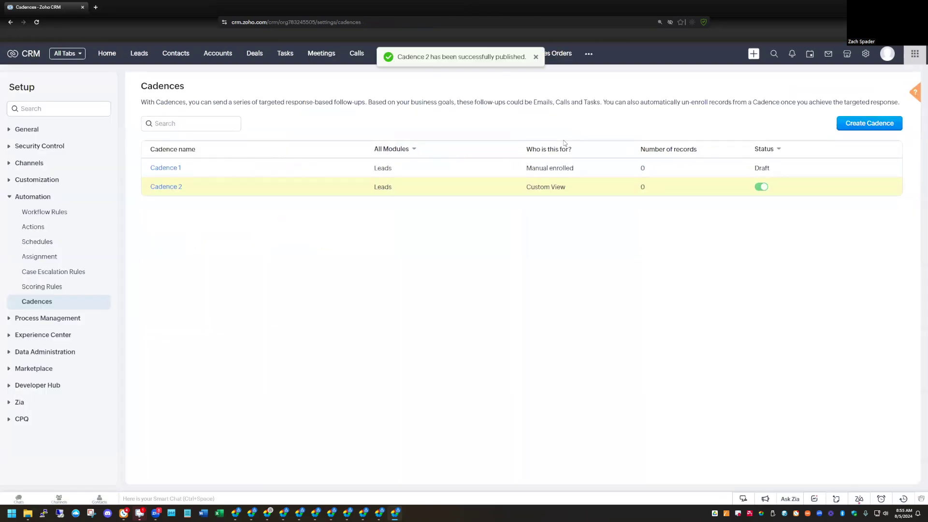
{"action": "left_click", "coordinate": [139, 55]}
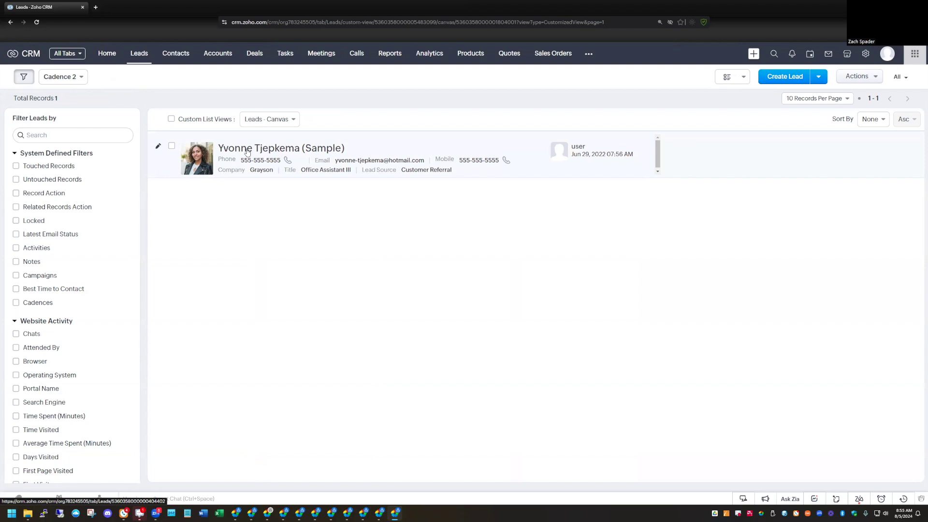
Open the lead's record and show its Timeline with the Cadence 2 enrollment and first email
{"action": "left_click", "coordinate": [247, 152]}
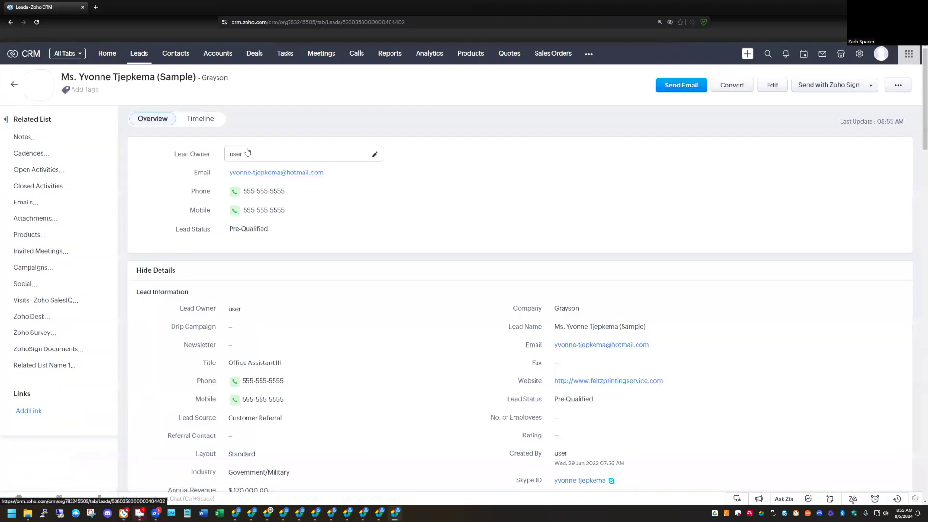
{"action": "left_click", "coordinate": [207, 122]}
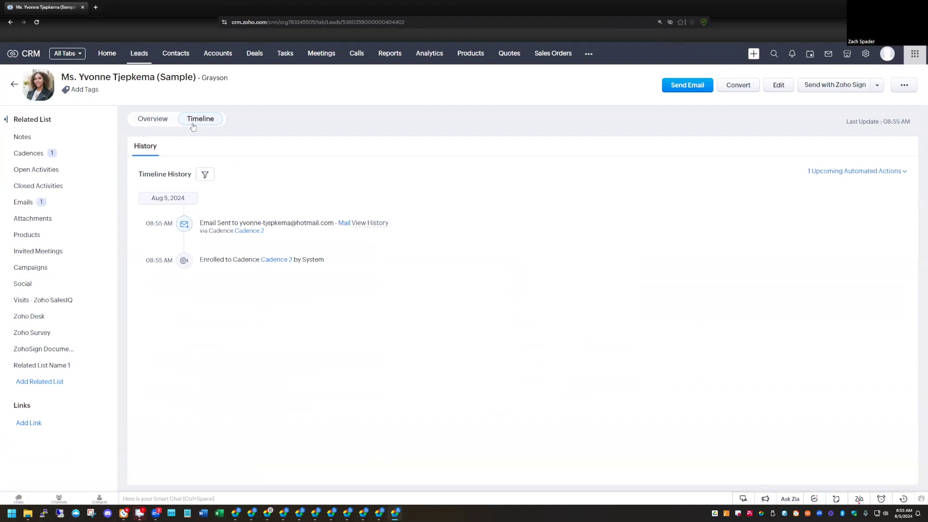
{"action": "mouse_move", "coordinate": [220, 243]}
{"action": "mouse_move", "coordinate": [217, 263]}
{"action": "mouse_move", "coordinate": [248, 231]}
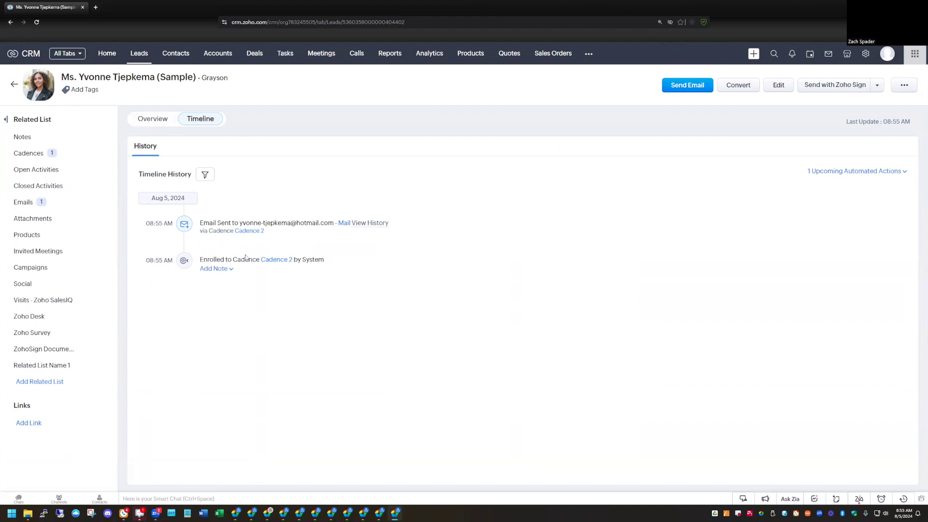